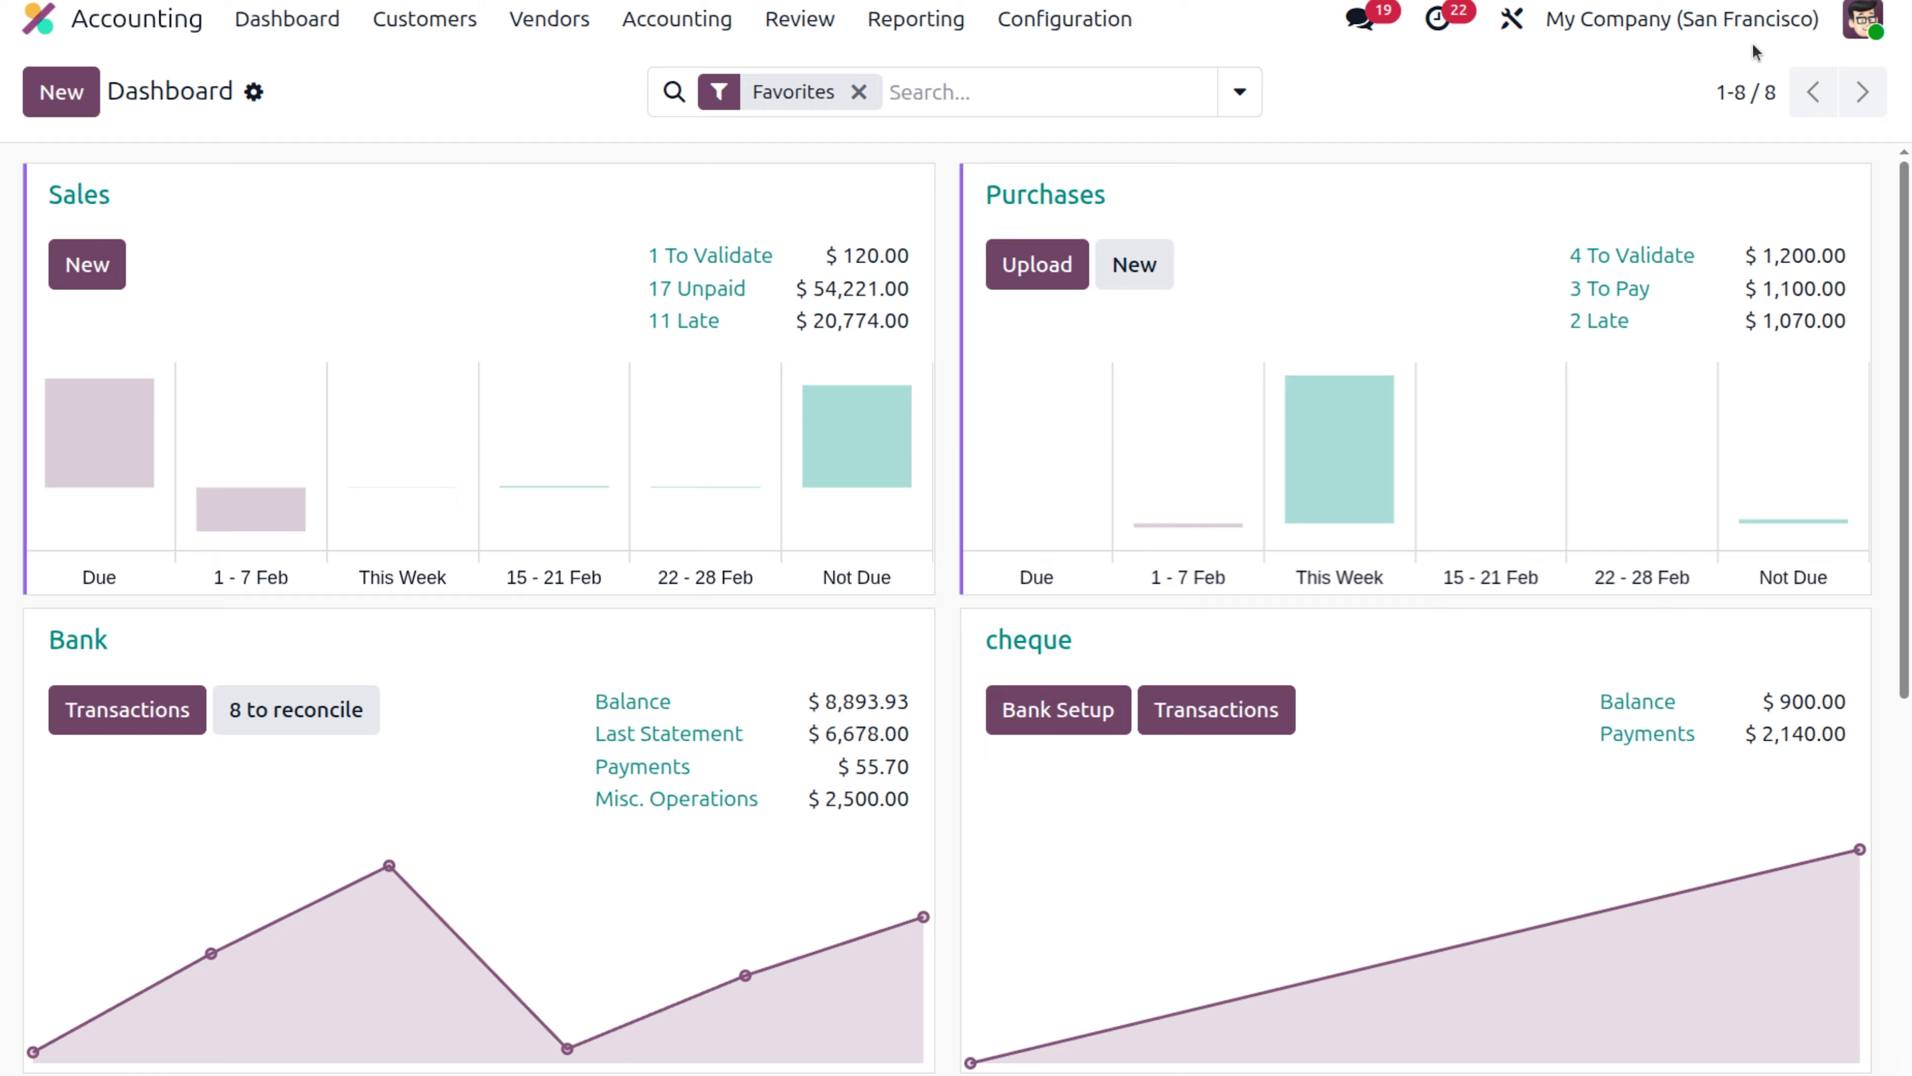
- Open the paid customer invoice INV/2026/00025 and check its linked payment record
left_click(466, 23)
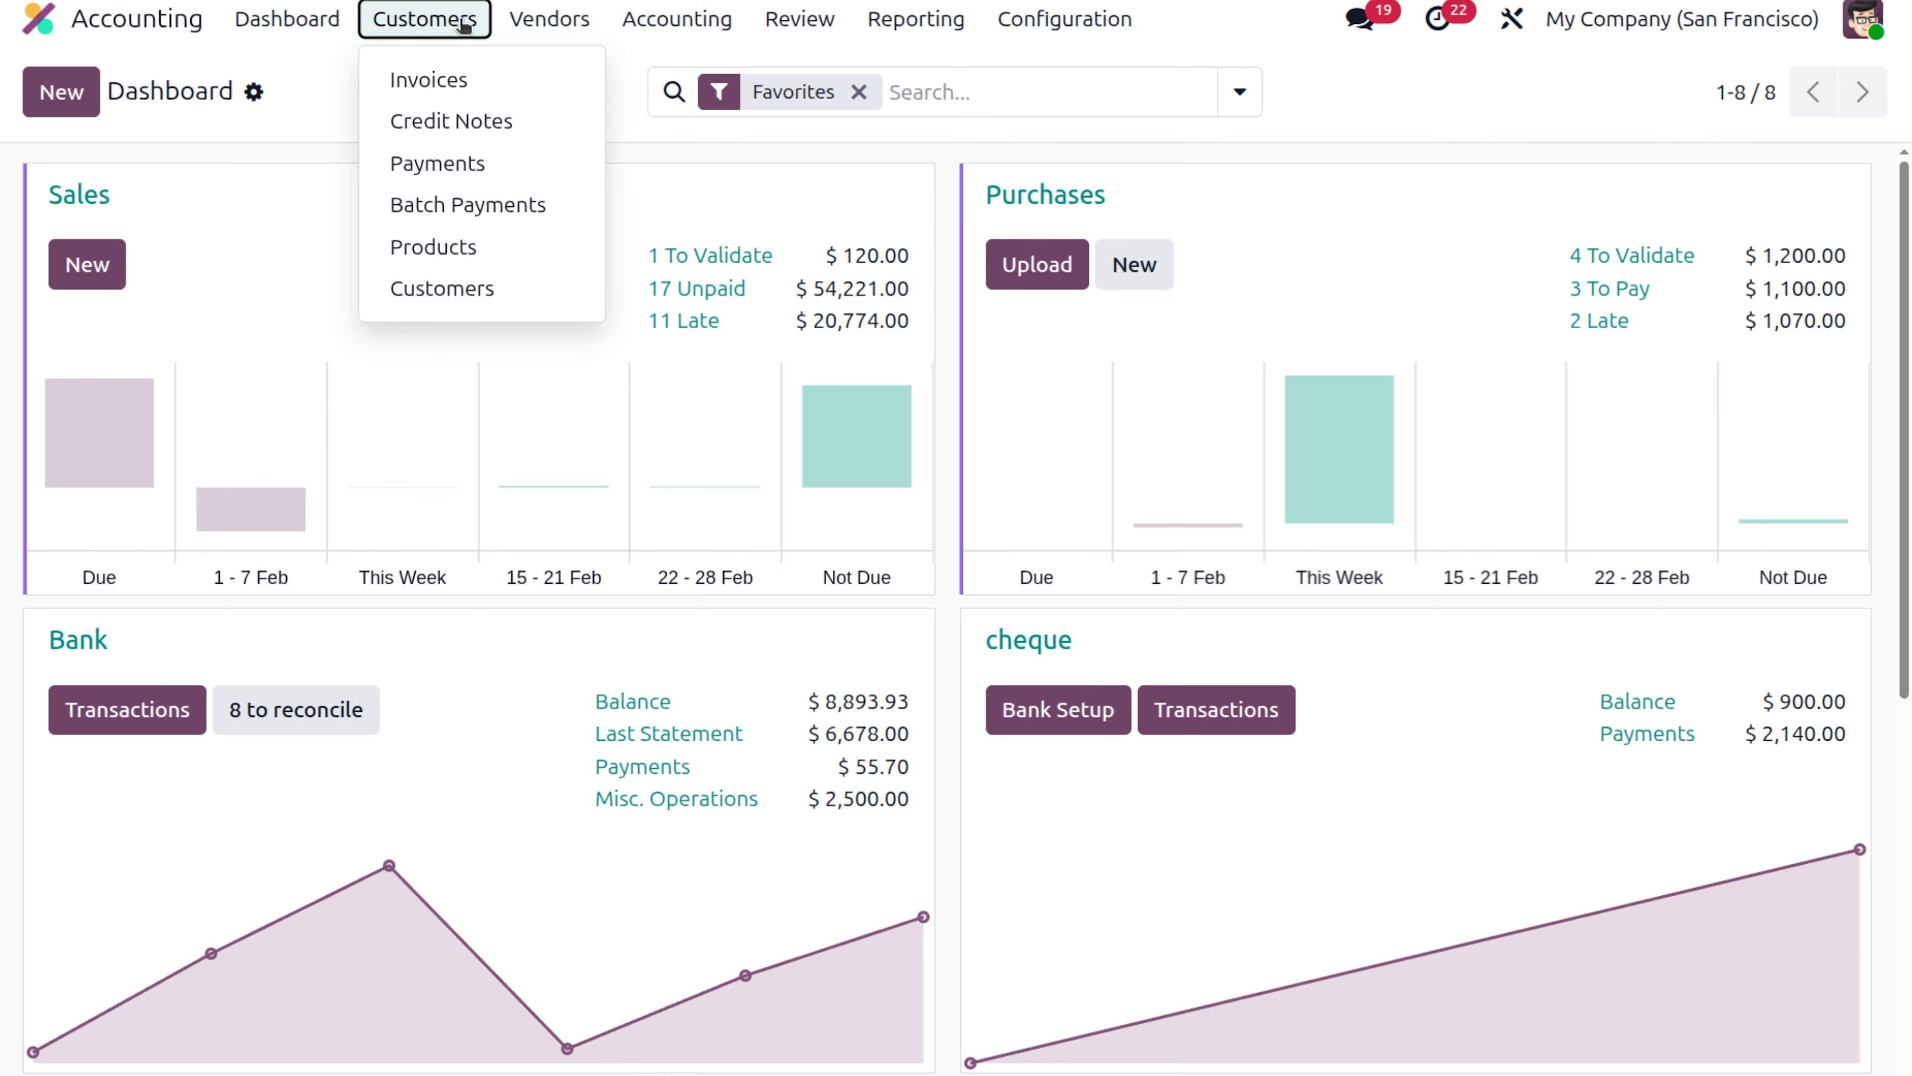
left_click(461, 82)
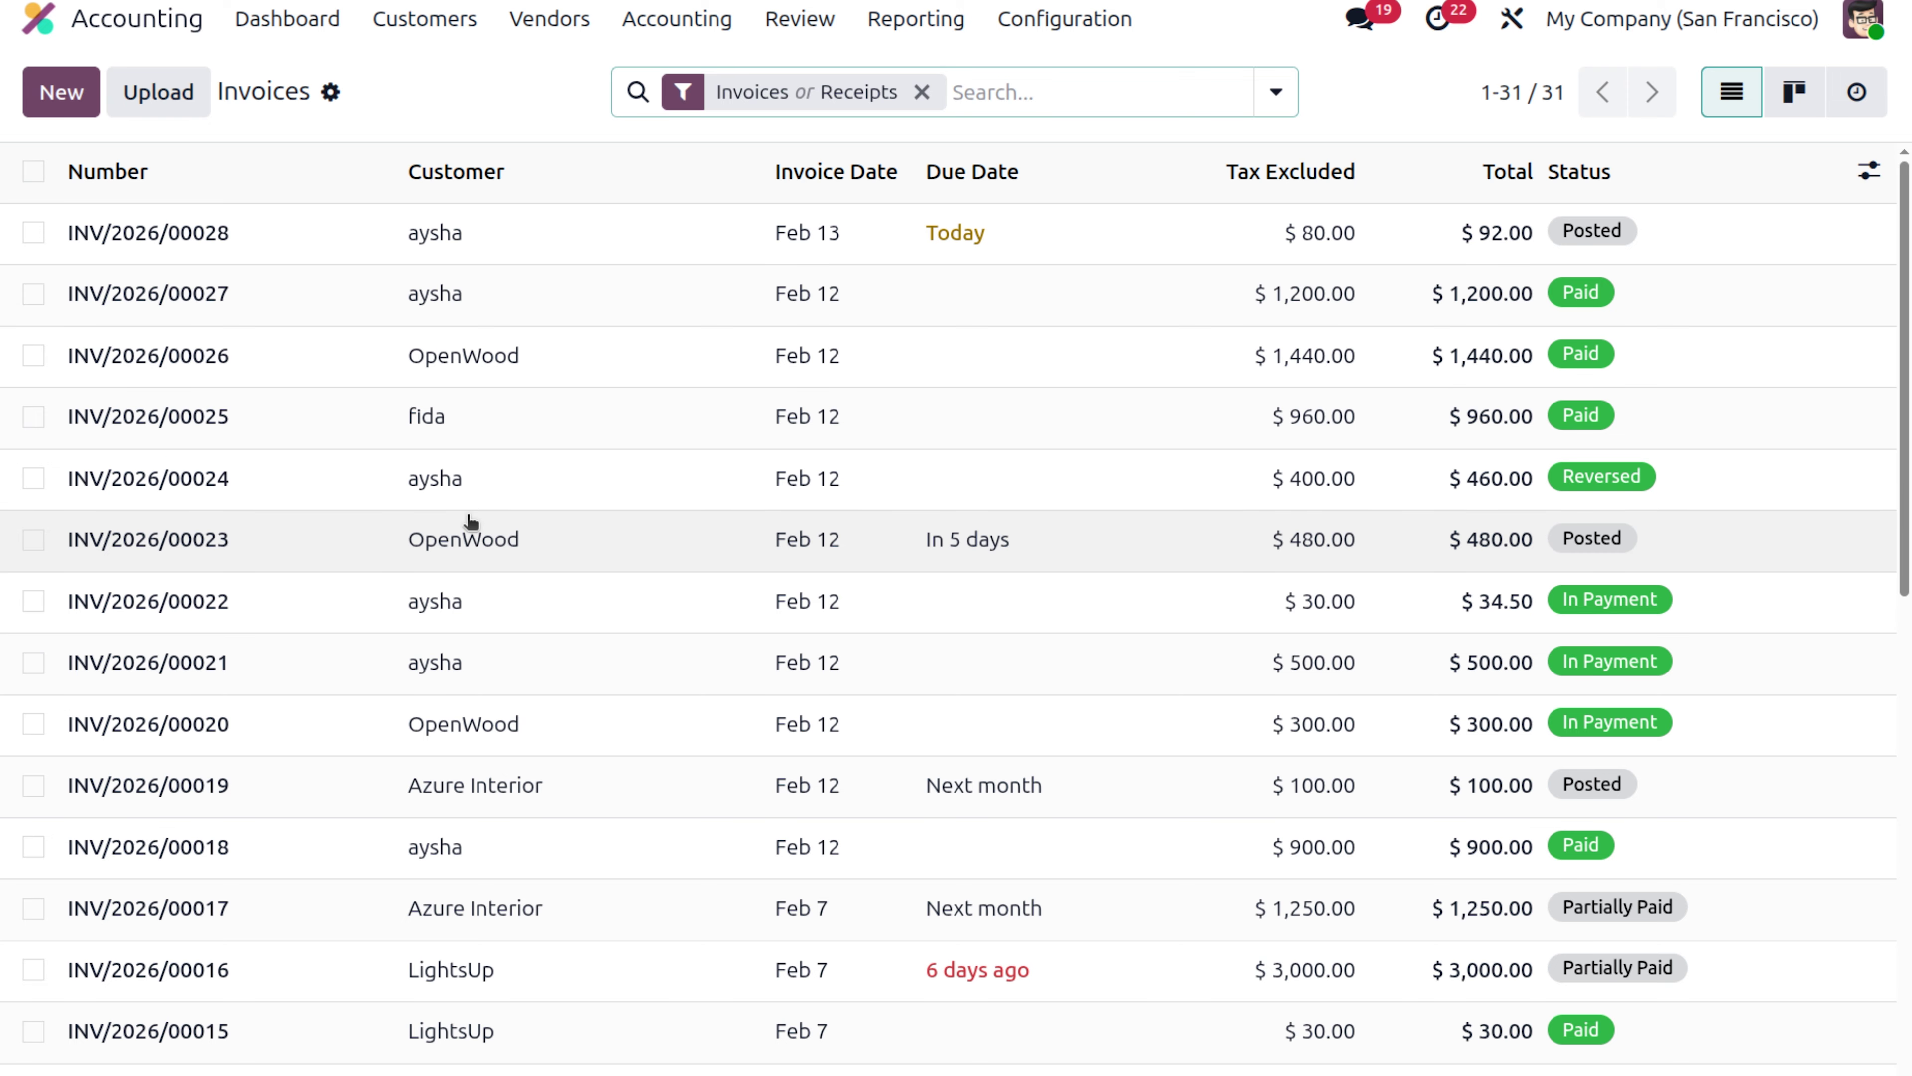
scroll(470, 522, "down", 10)
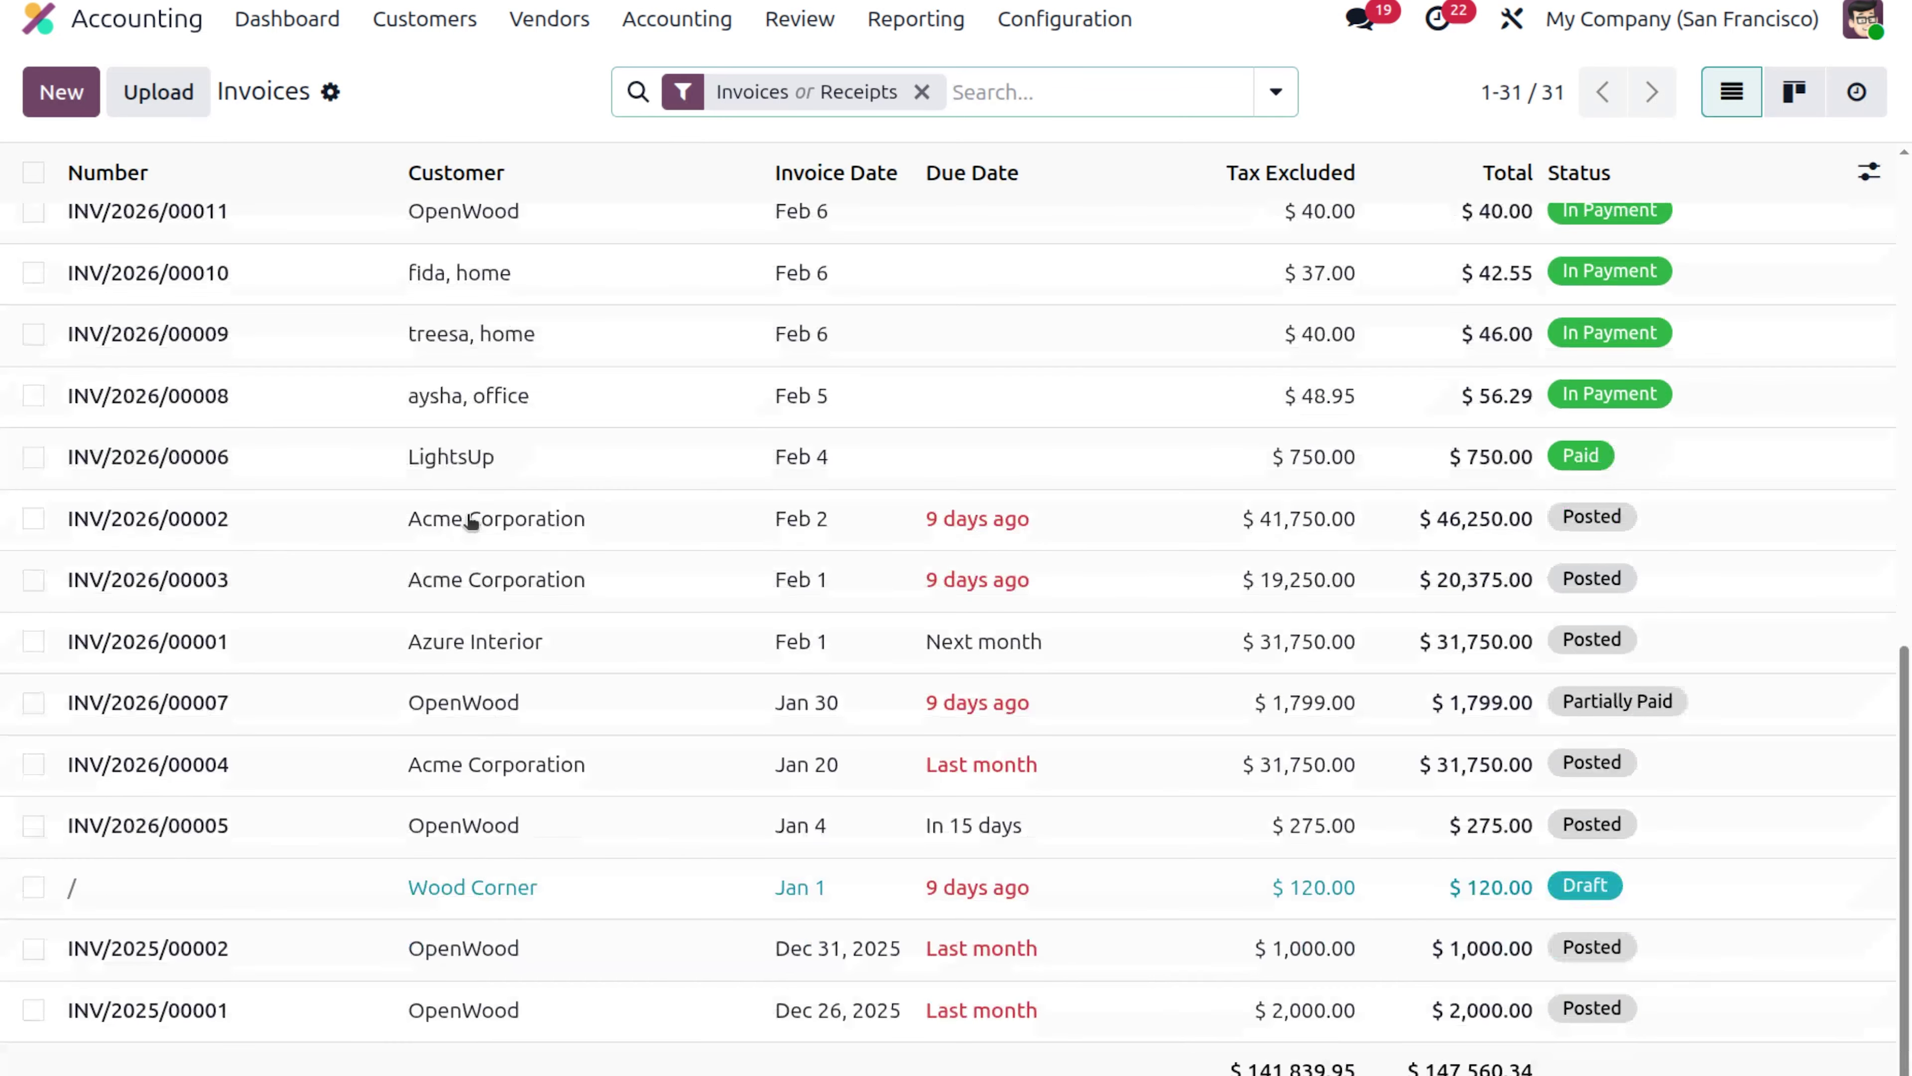
scroll(471, 522, "up", 4)
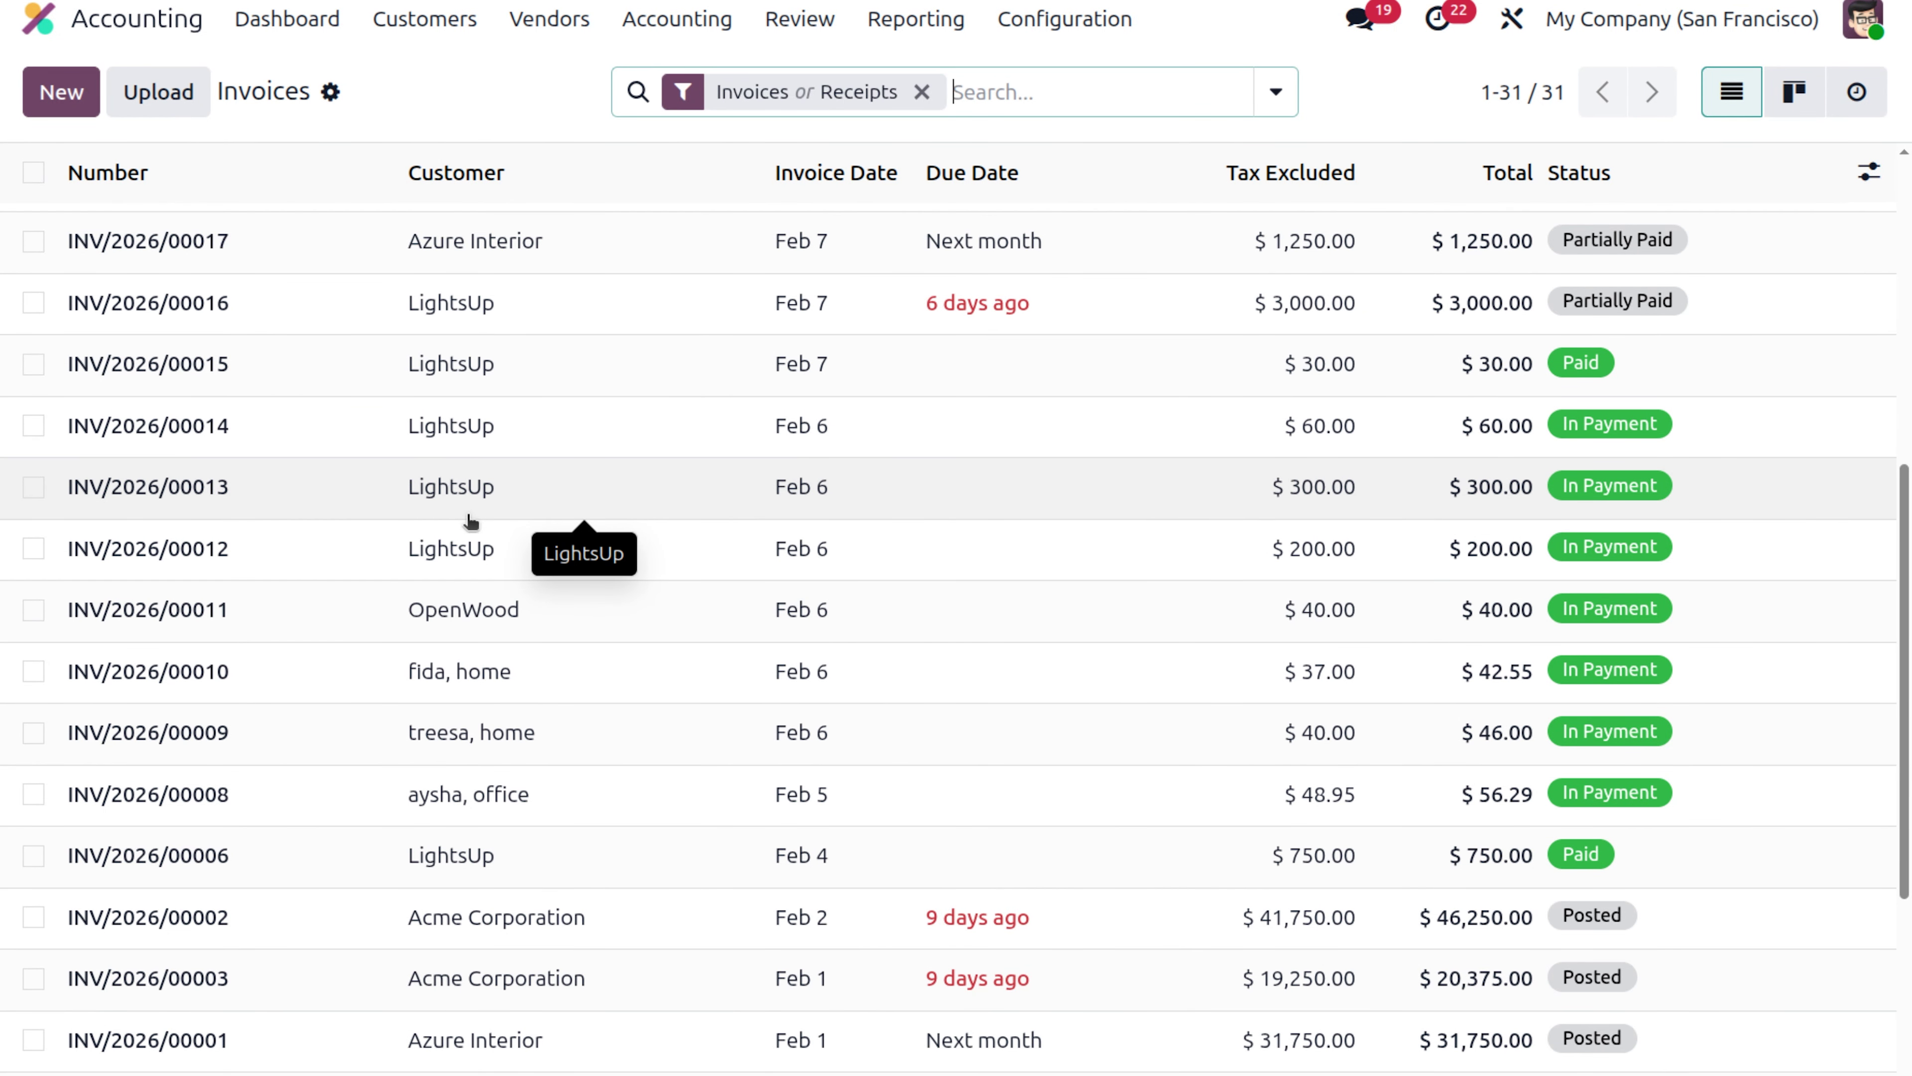
scroll(470, 522, "up", 7)
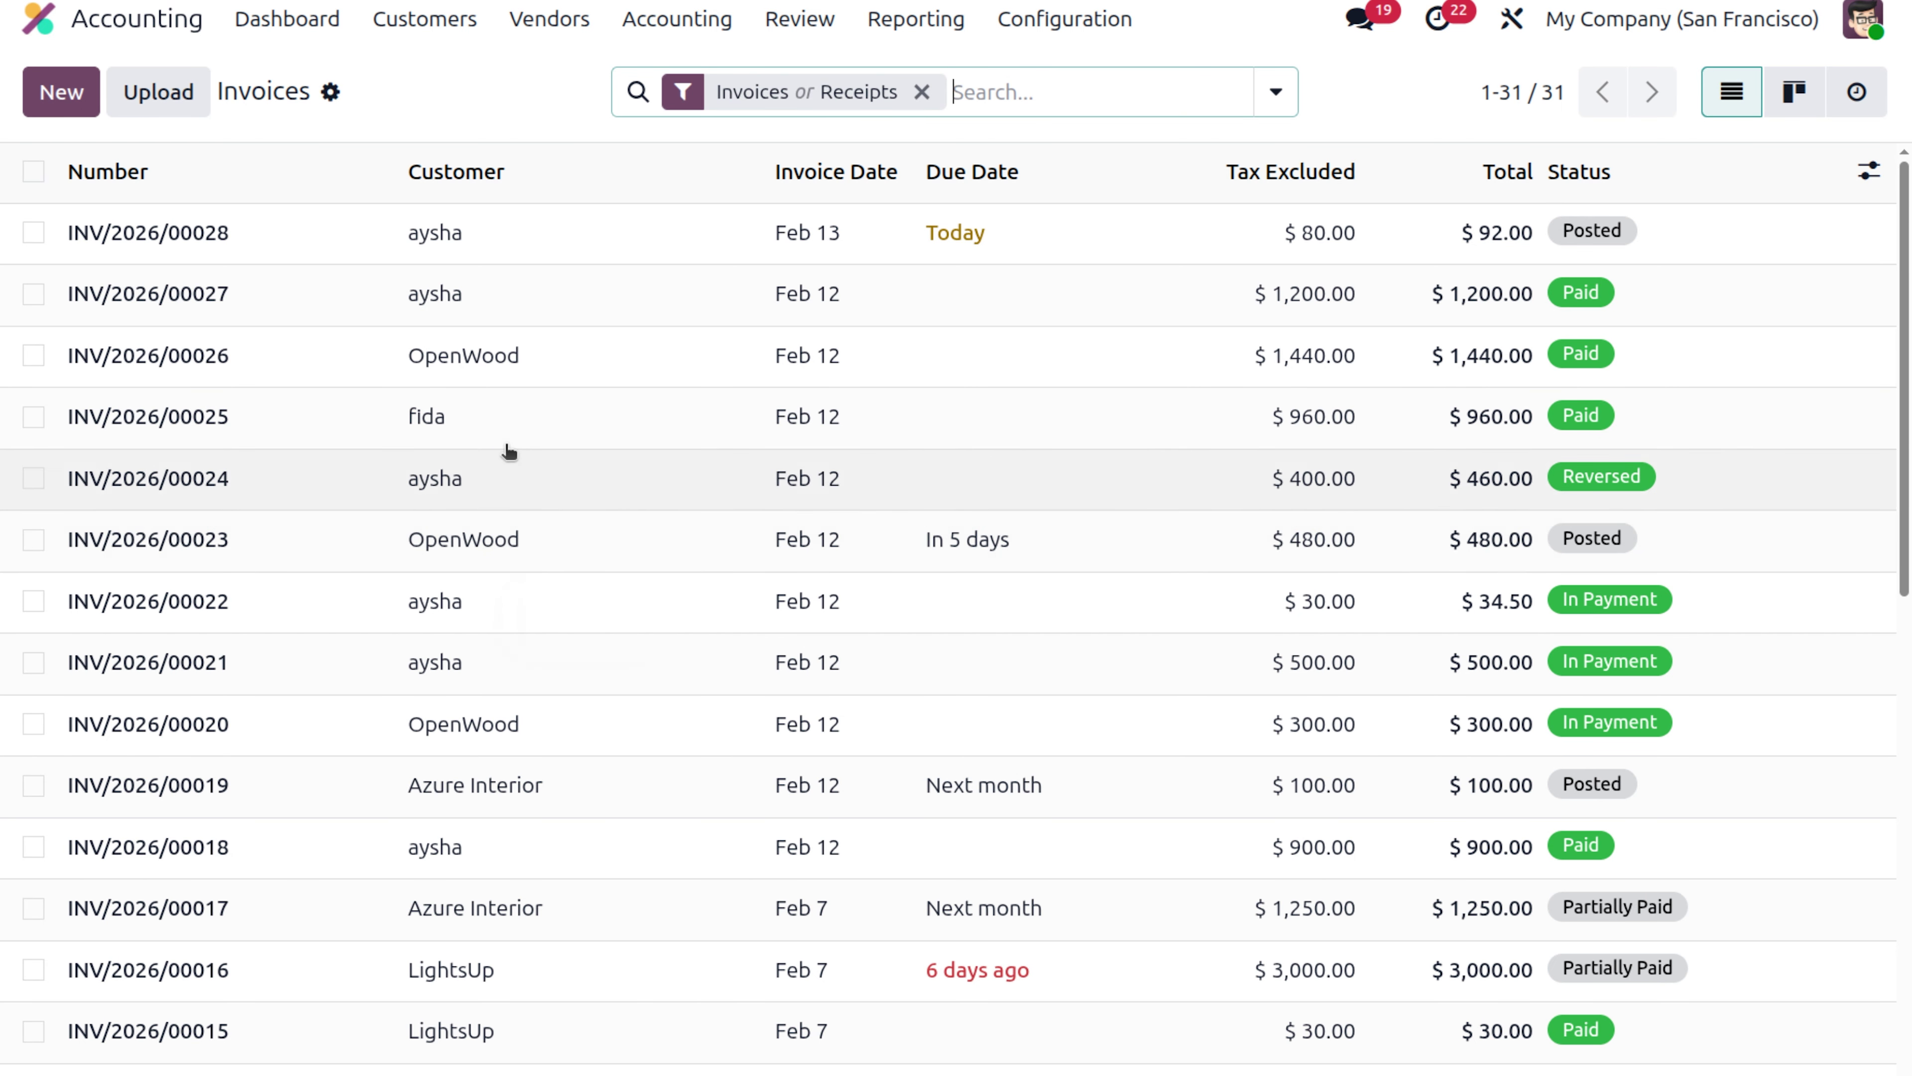
left_click(553, 426)
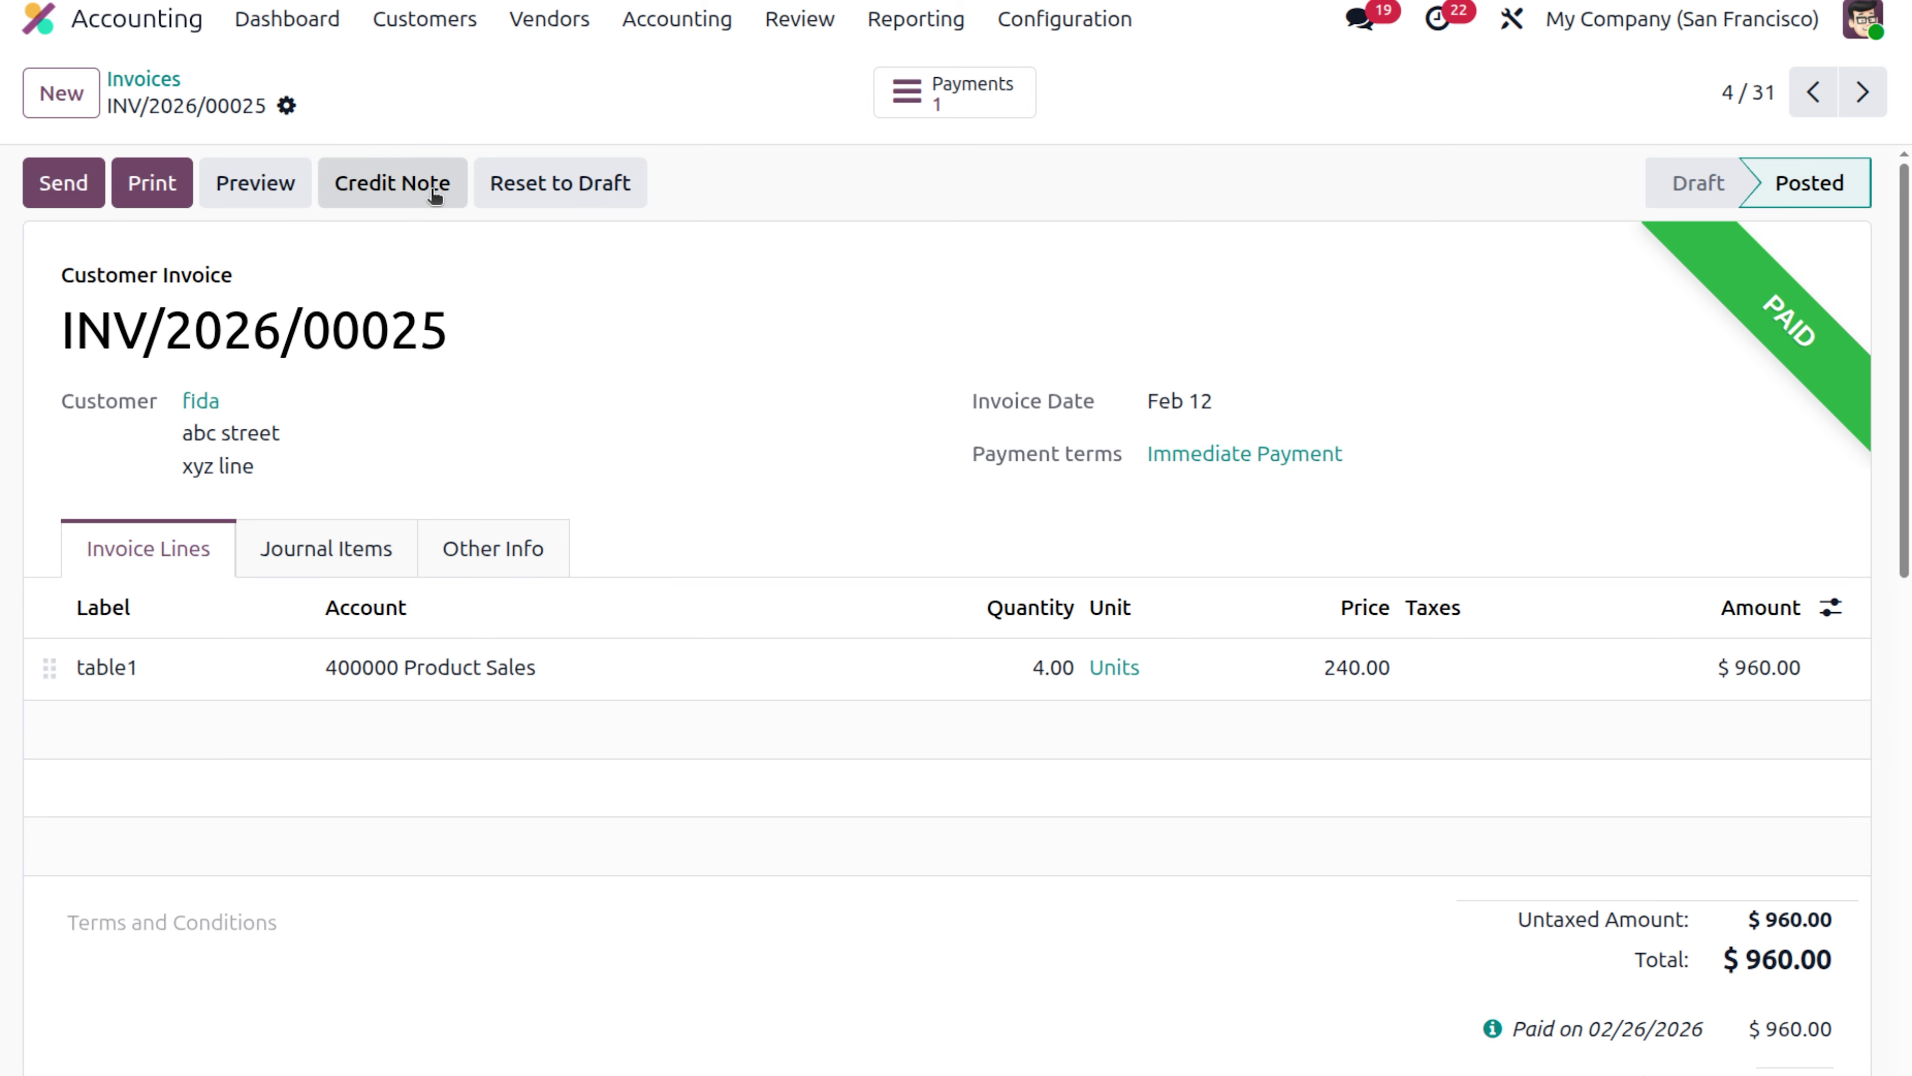
left_click(967, 109)
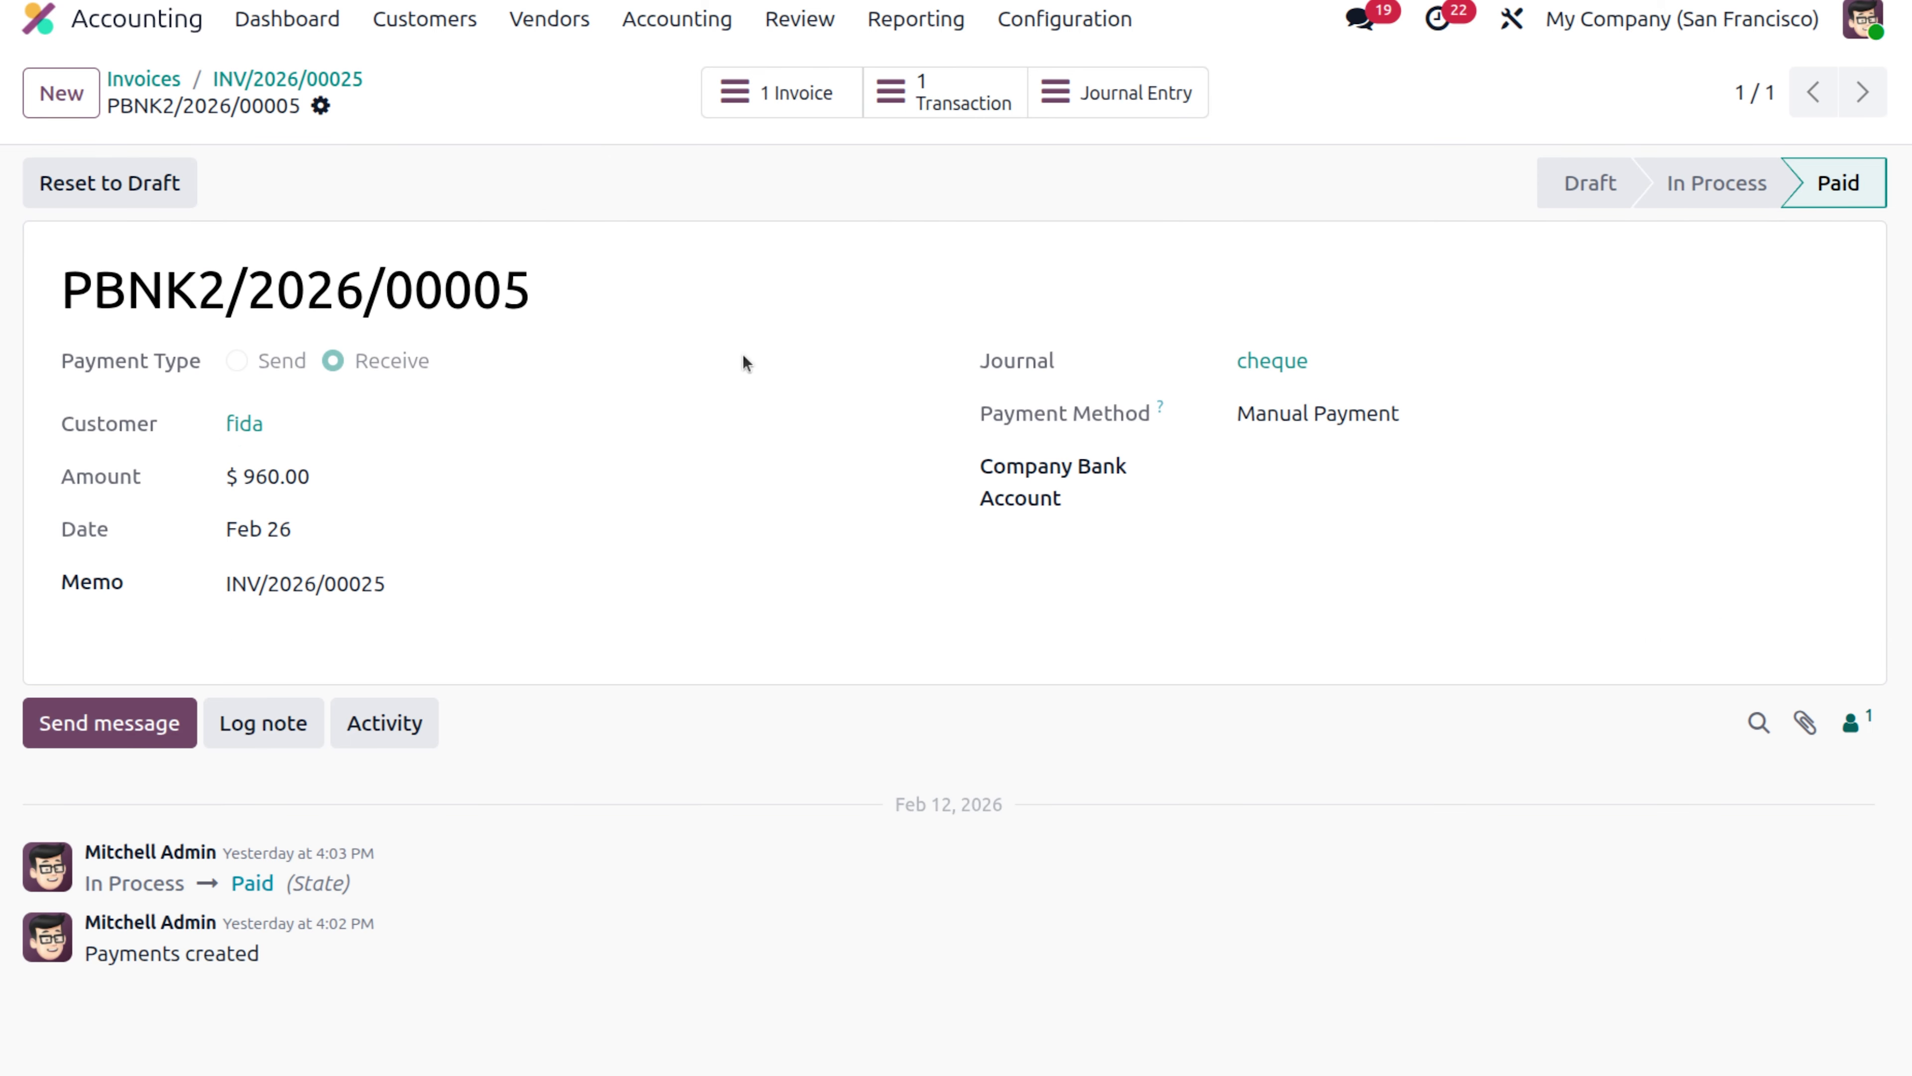
left_click(291, 78)
- Reverse the invoice into a draft credit note with the reason "broken leg of table"
left_click(405, 183)
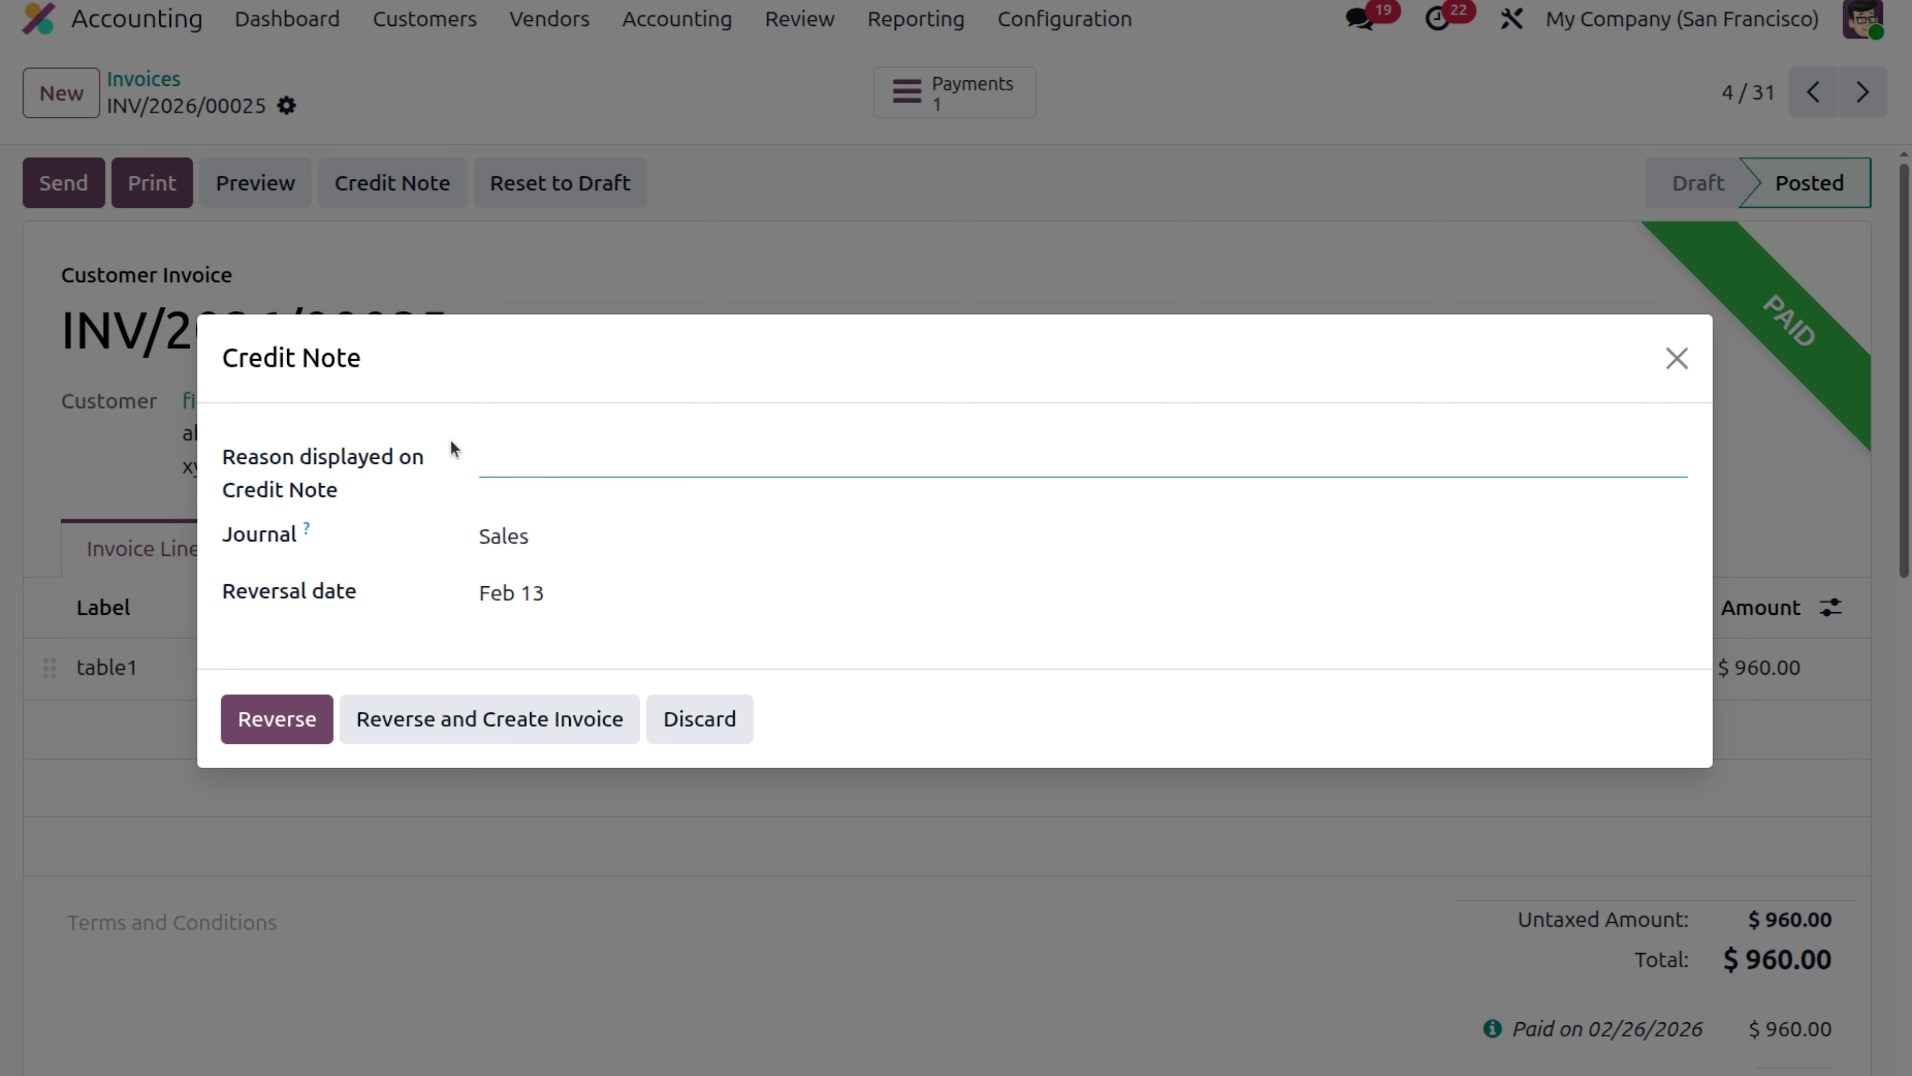
type("broken leg of table")
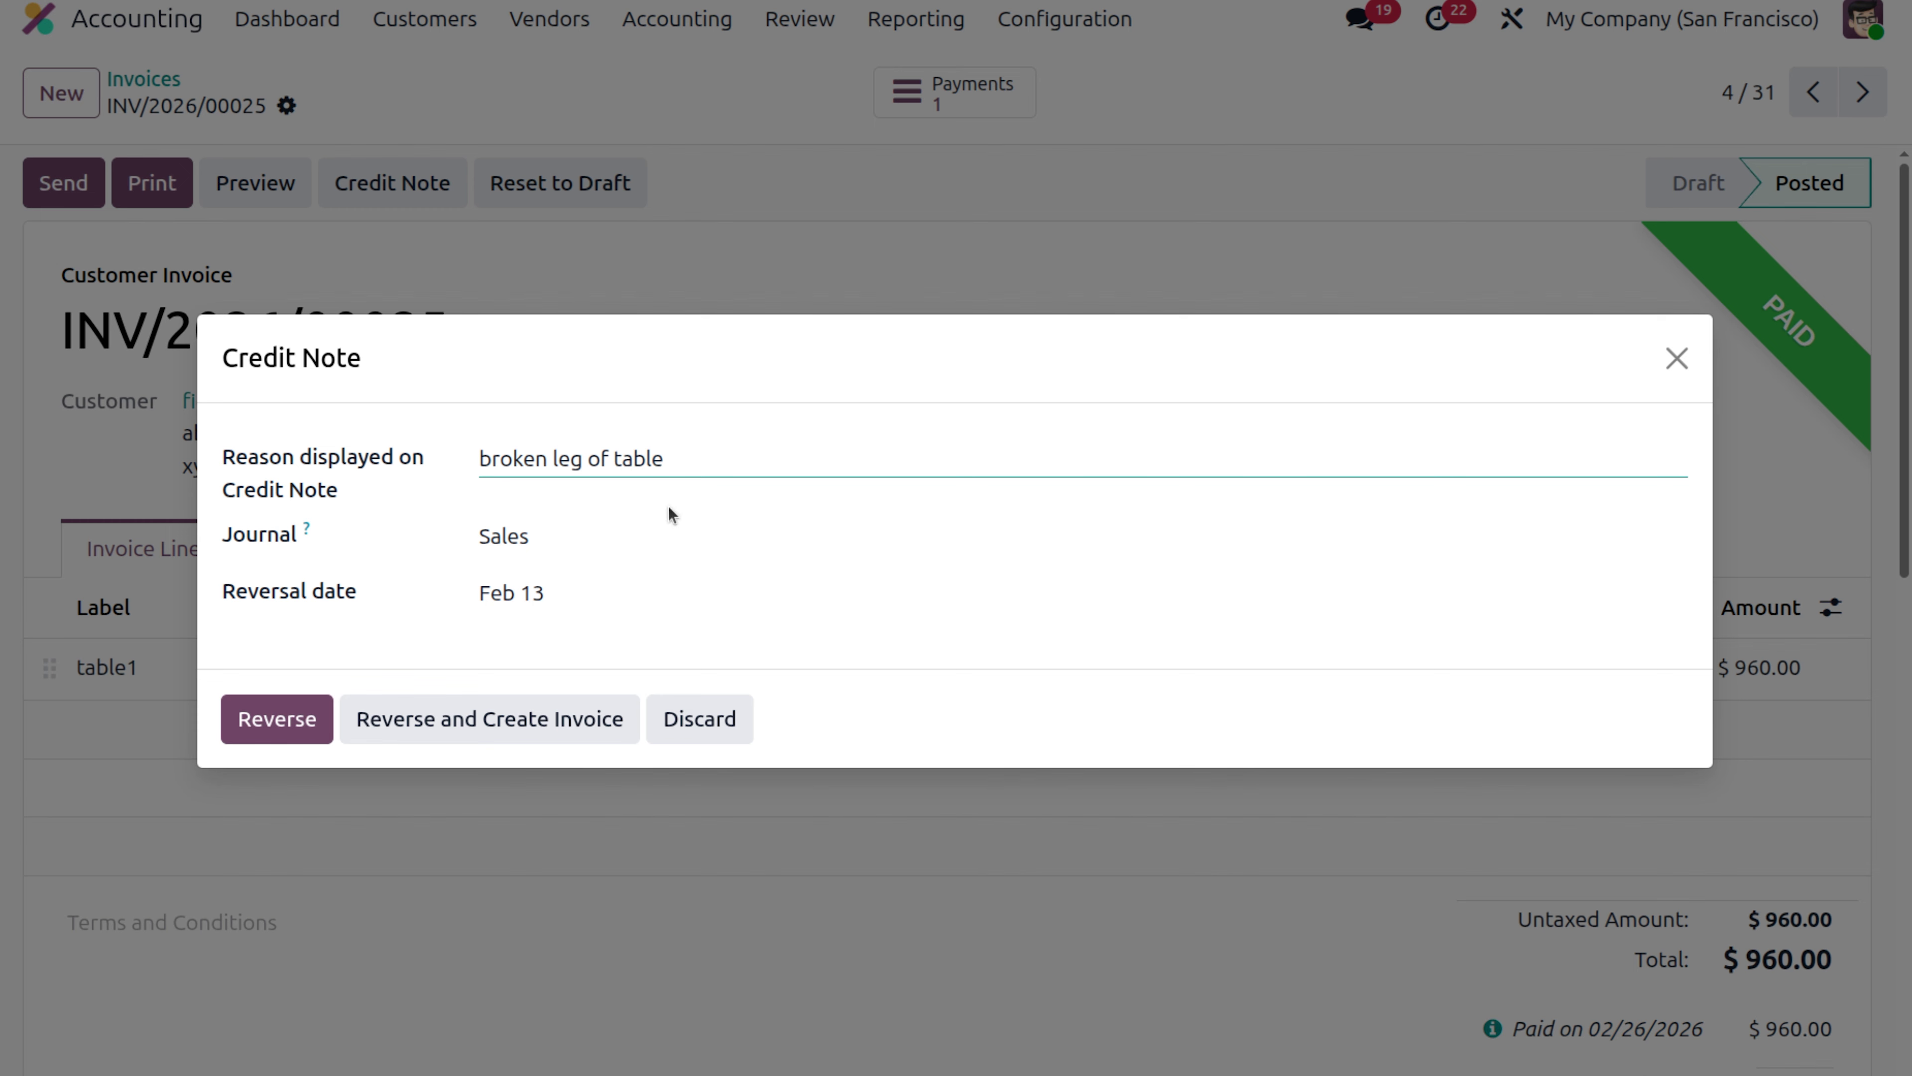
mouse_move(306, 528)
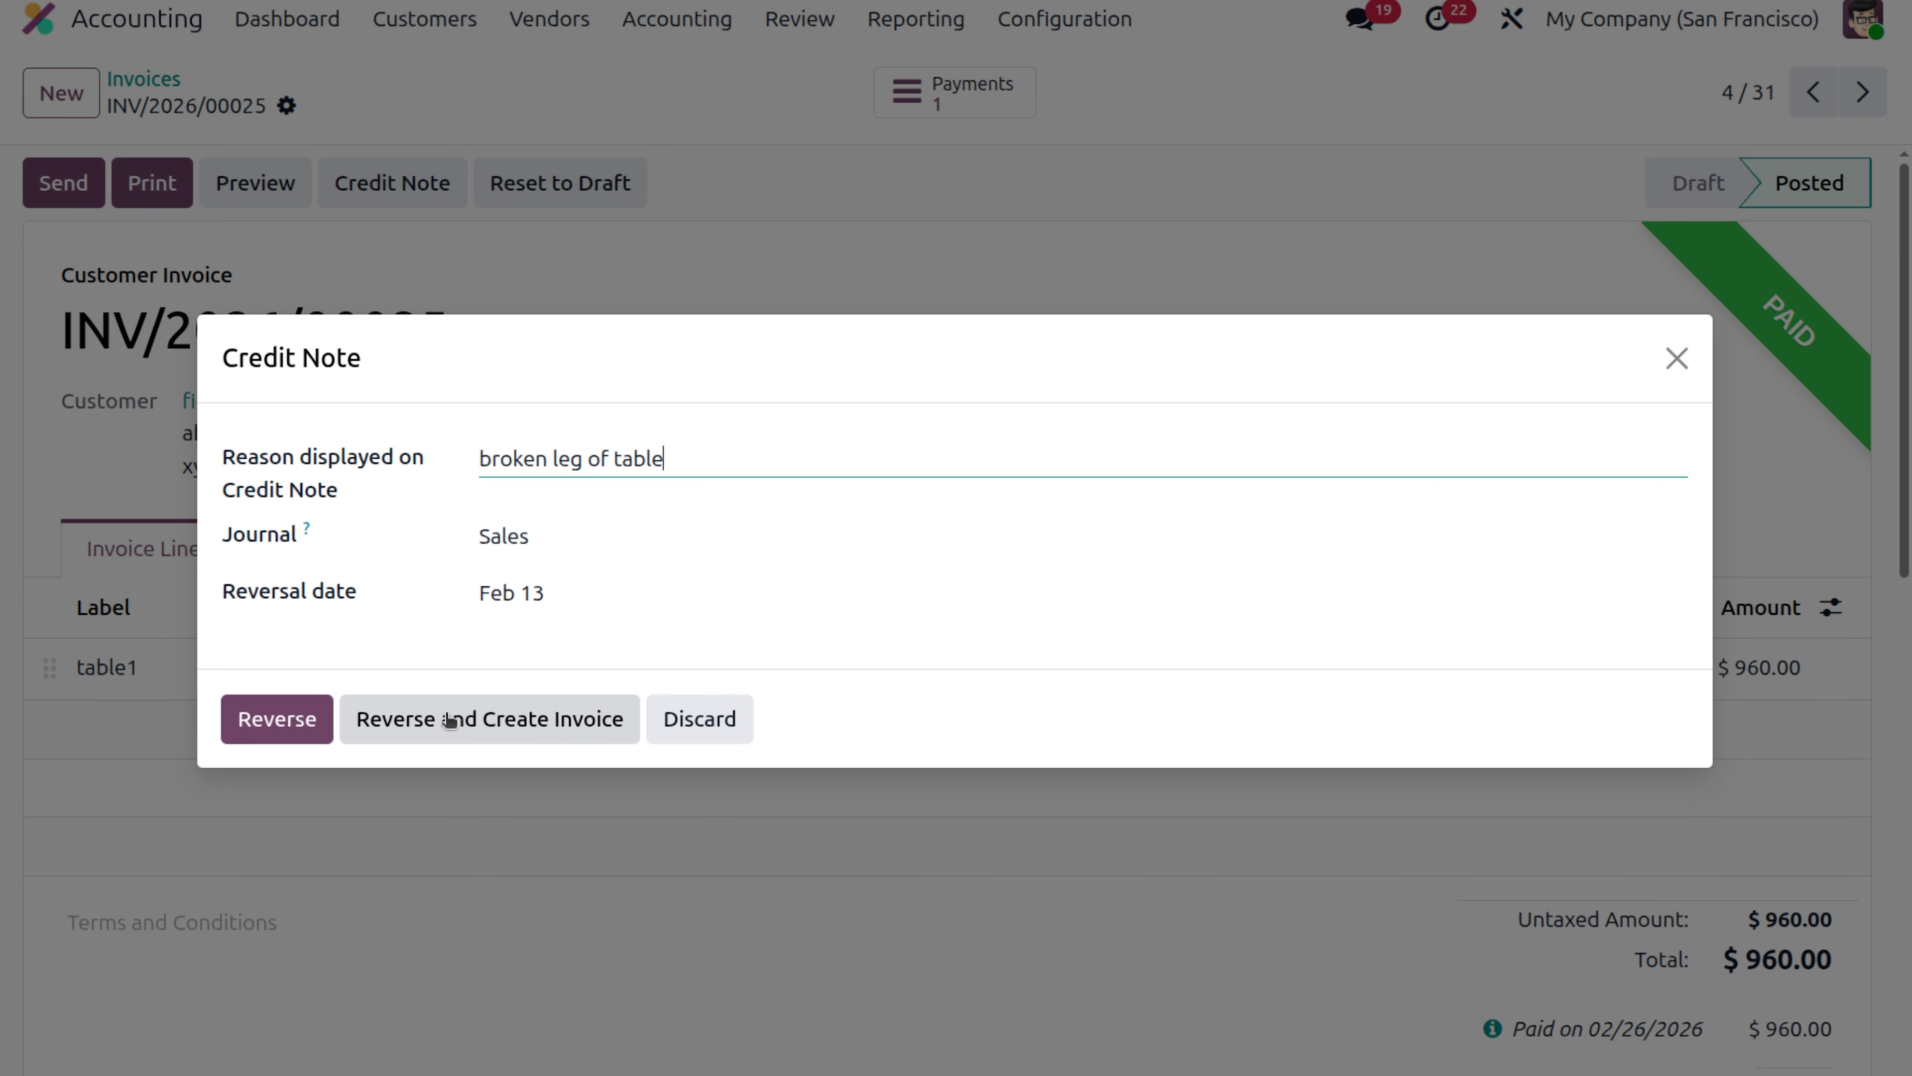
left_click(276, 720)
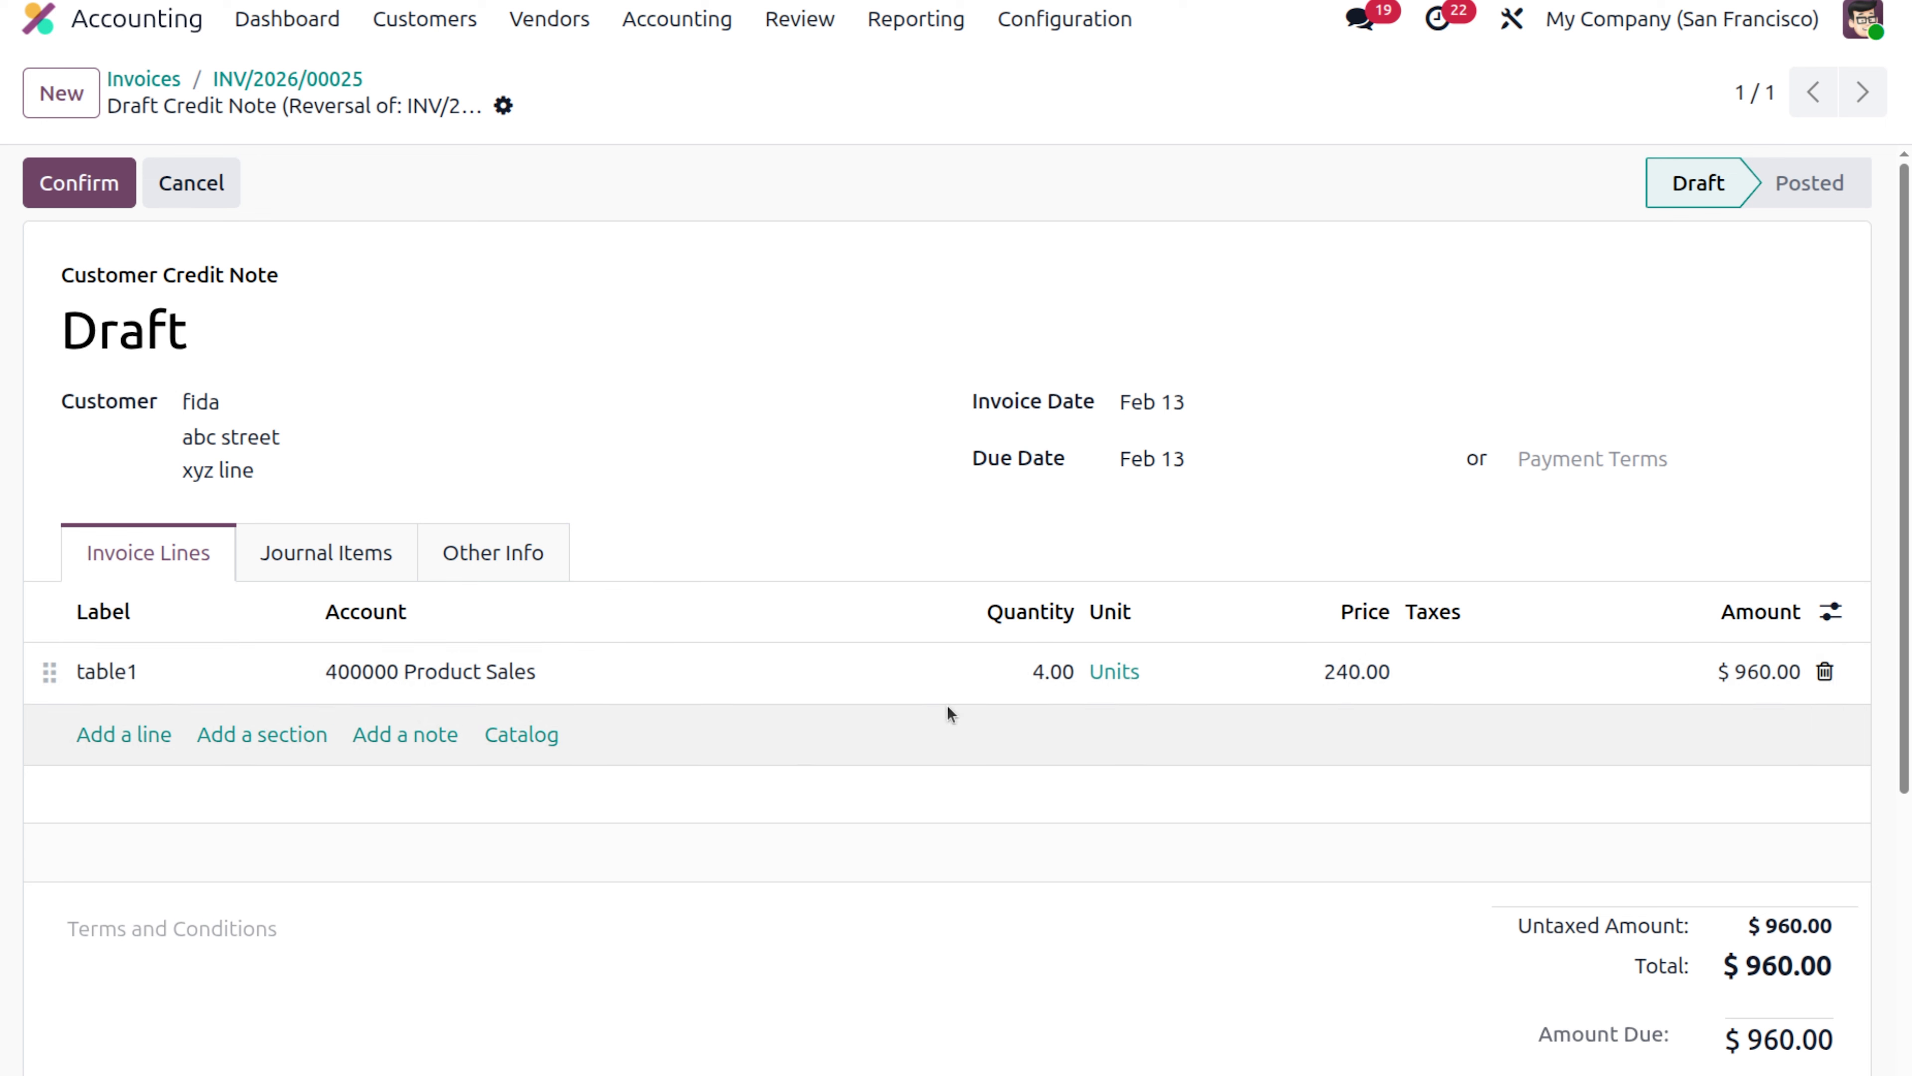
- Set the table1 line's quantity to 1 on the draft credit note and confirm it
left_click(1053, 669)
key("BackSpace")
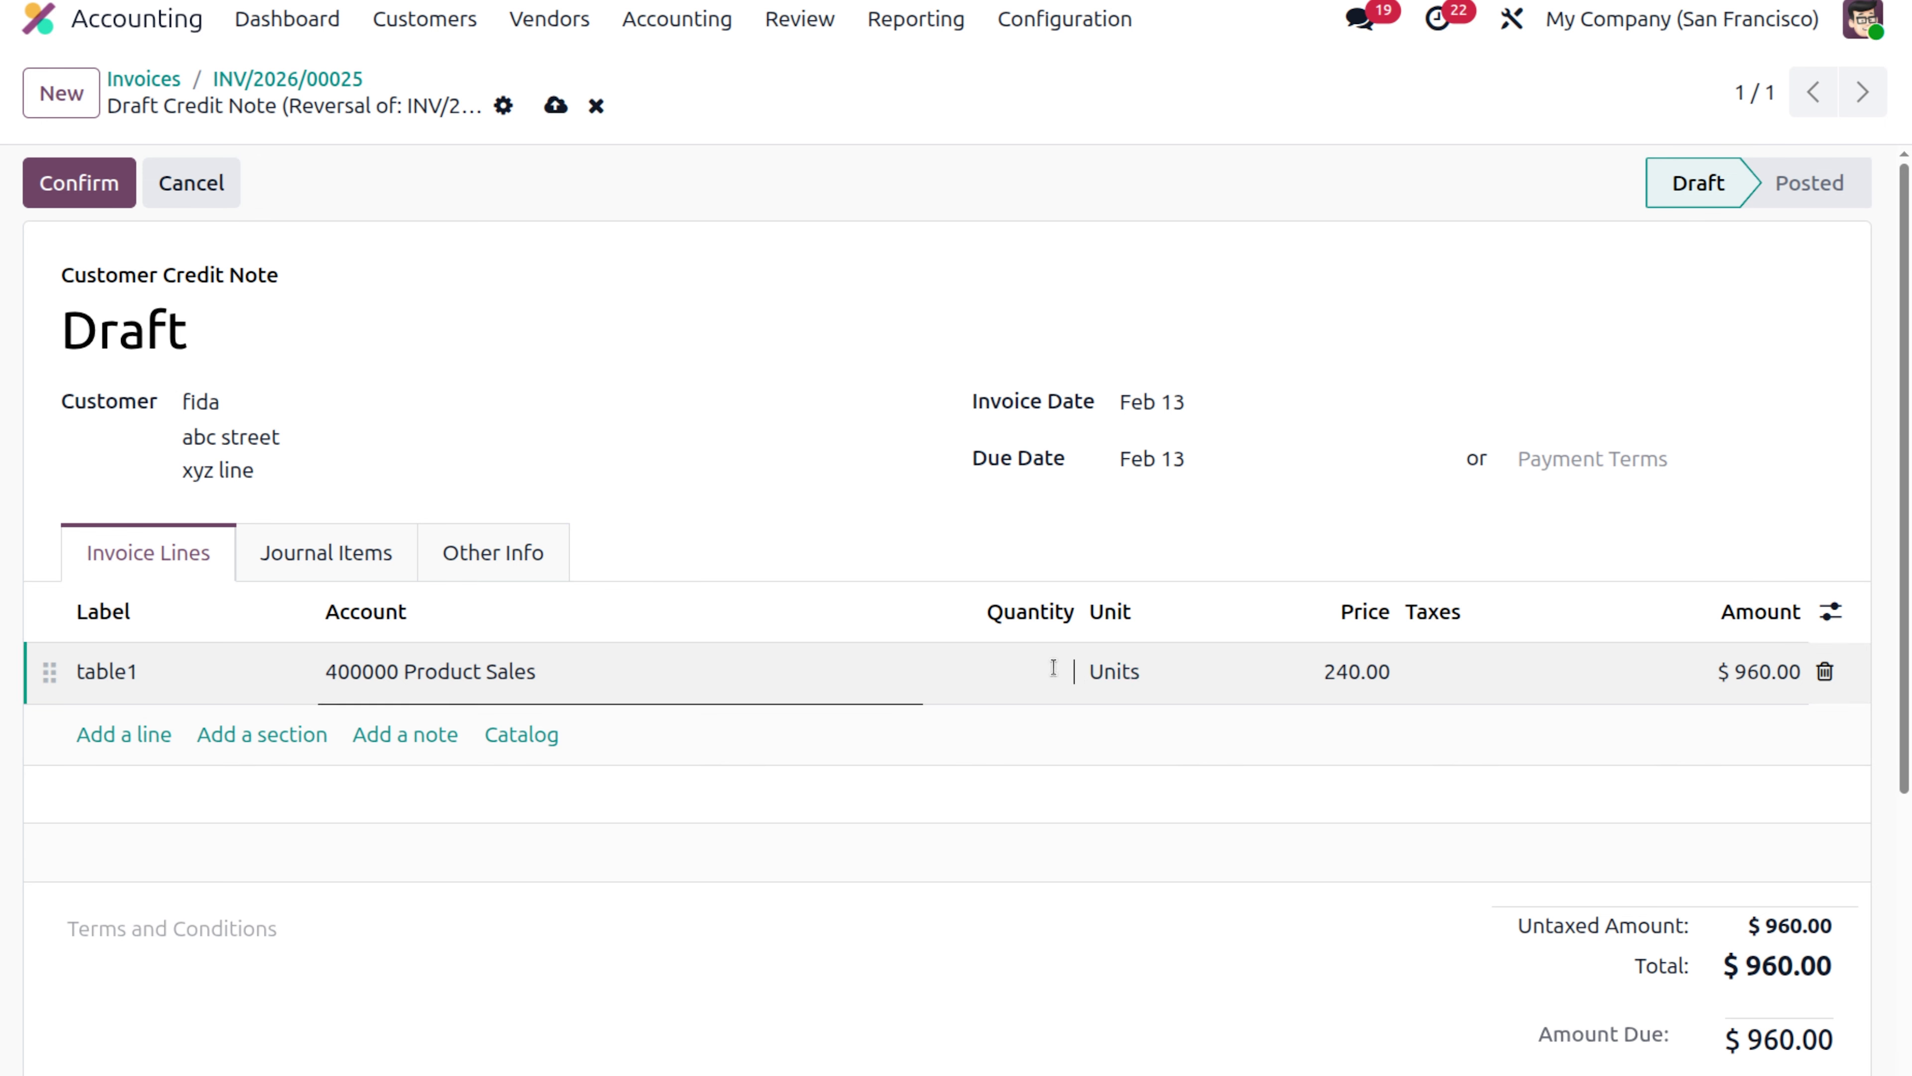
type("1")
left_click(1074, 757)
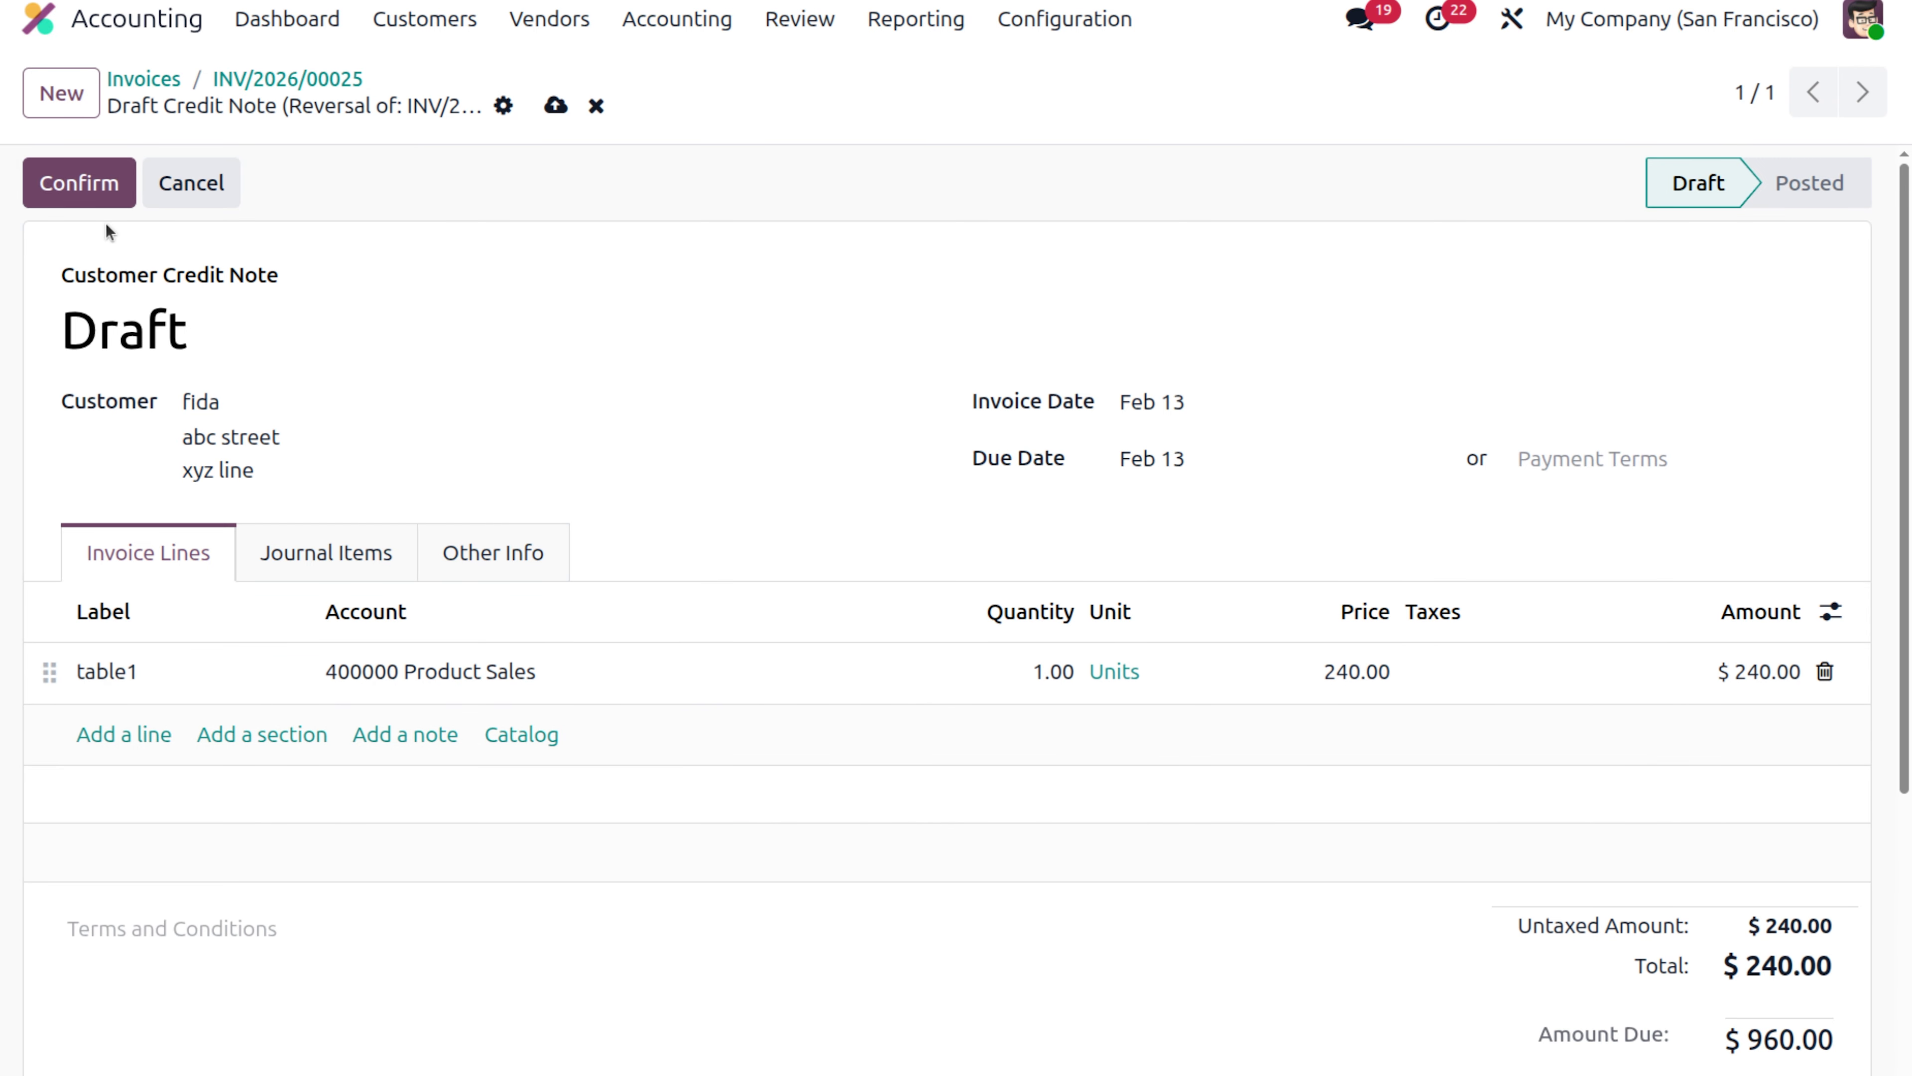
left_click(90, 192)
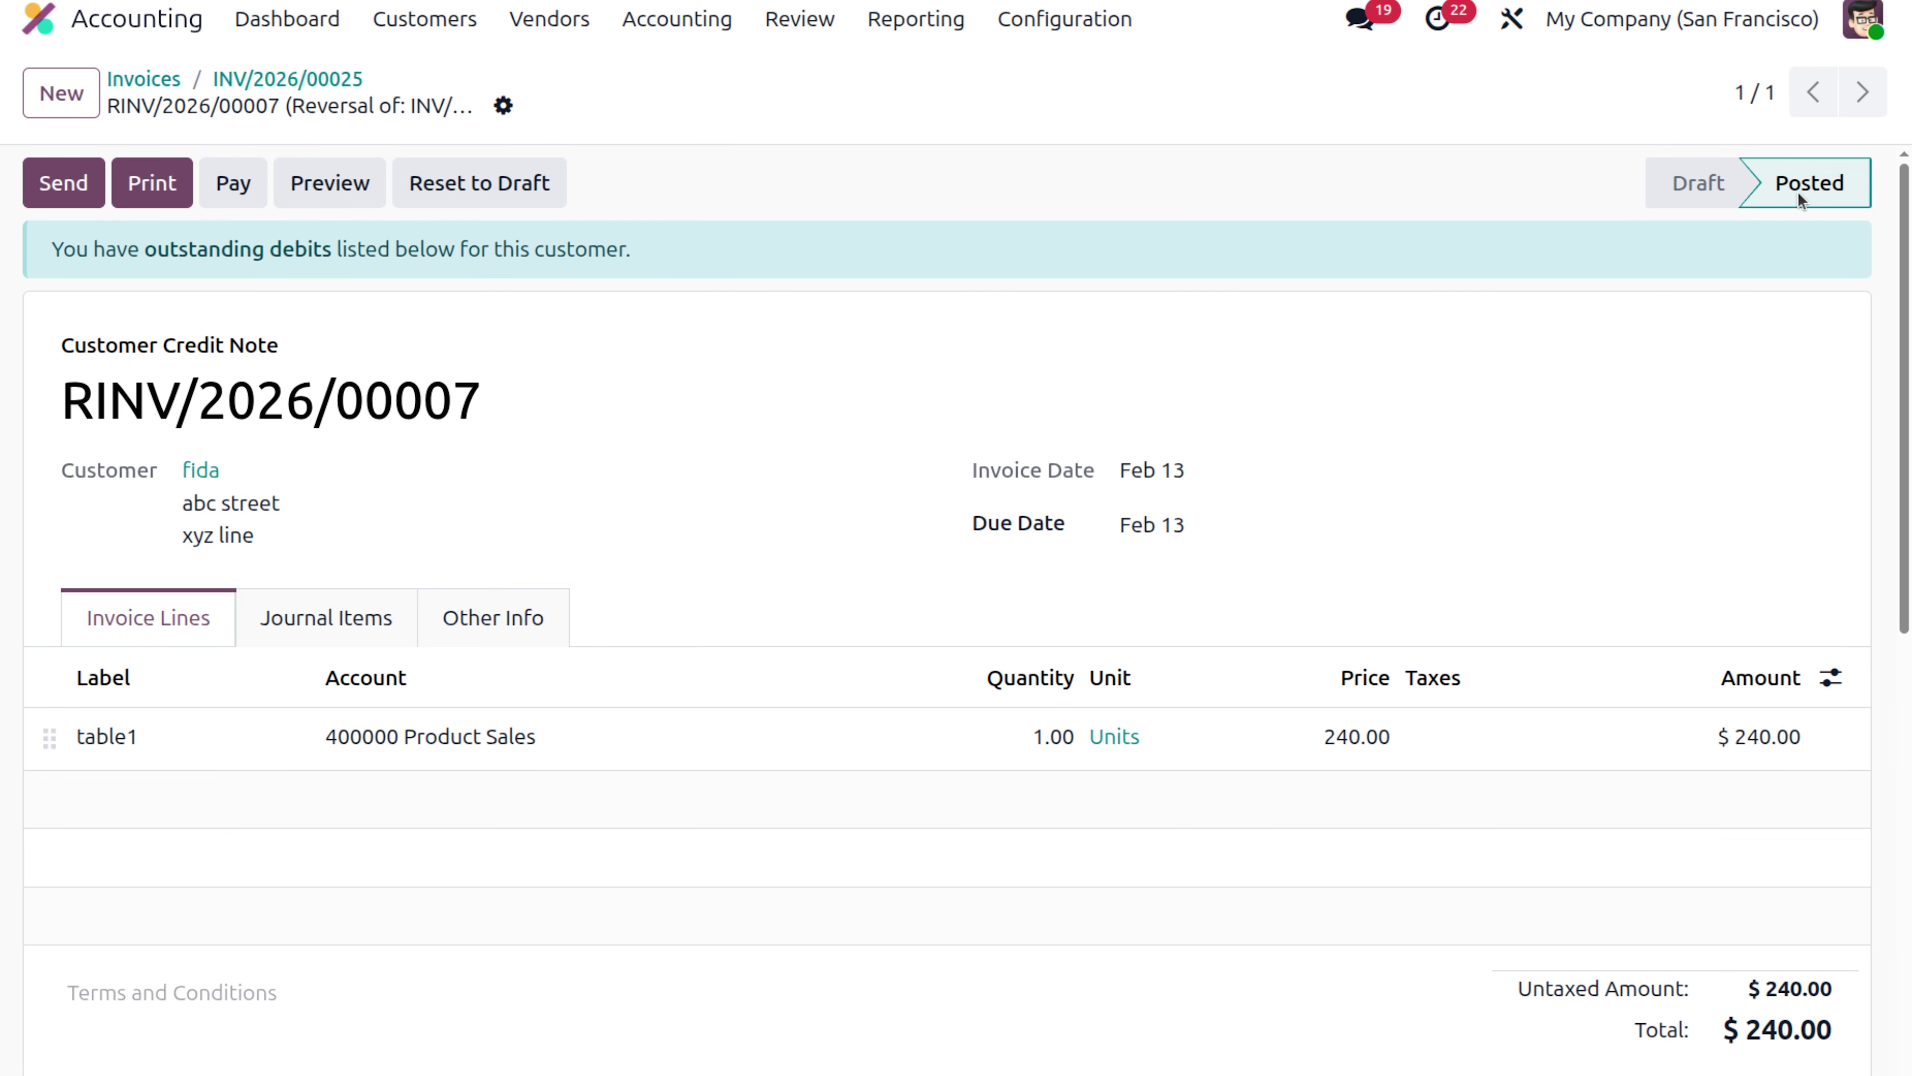
- Review the posted credit note's log and outstanding debits, and check the original invoice it reverses
scroll(938, 364, "down", 10)
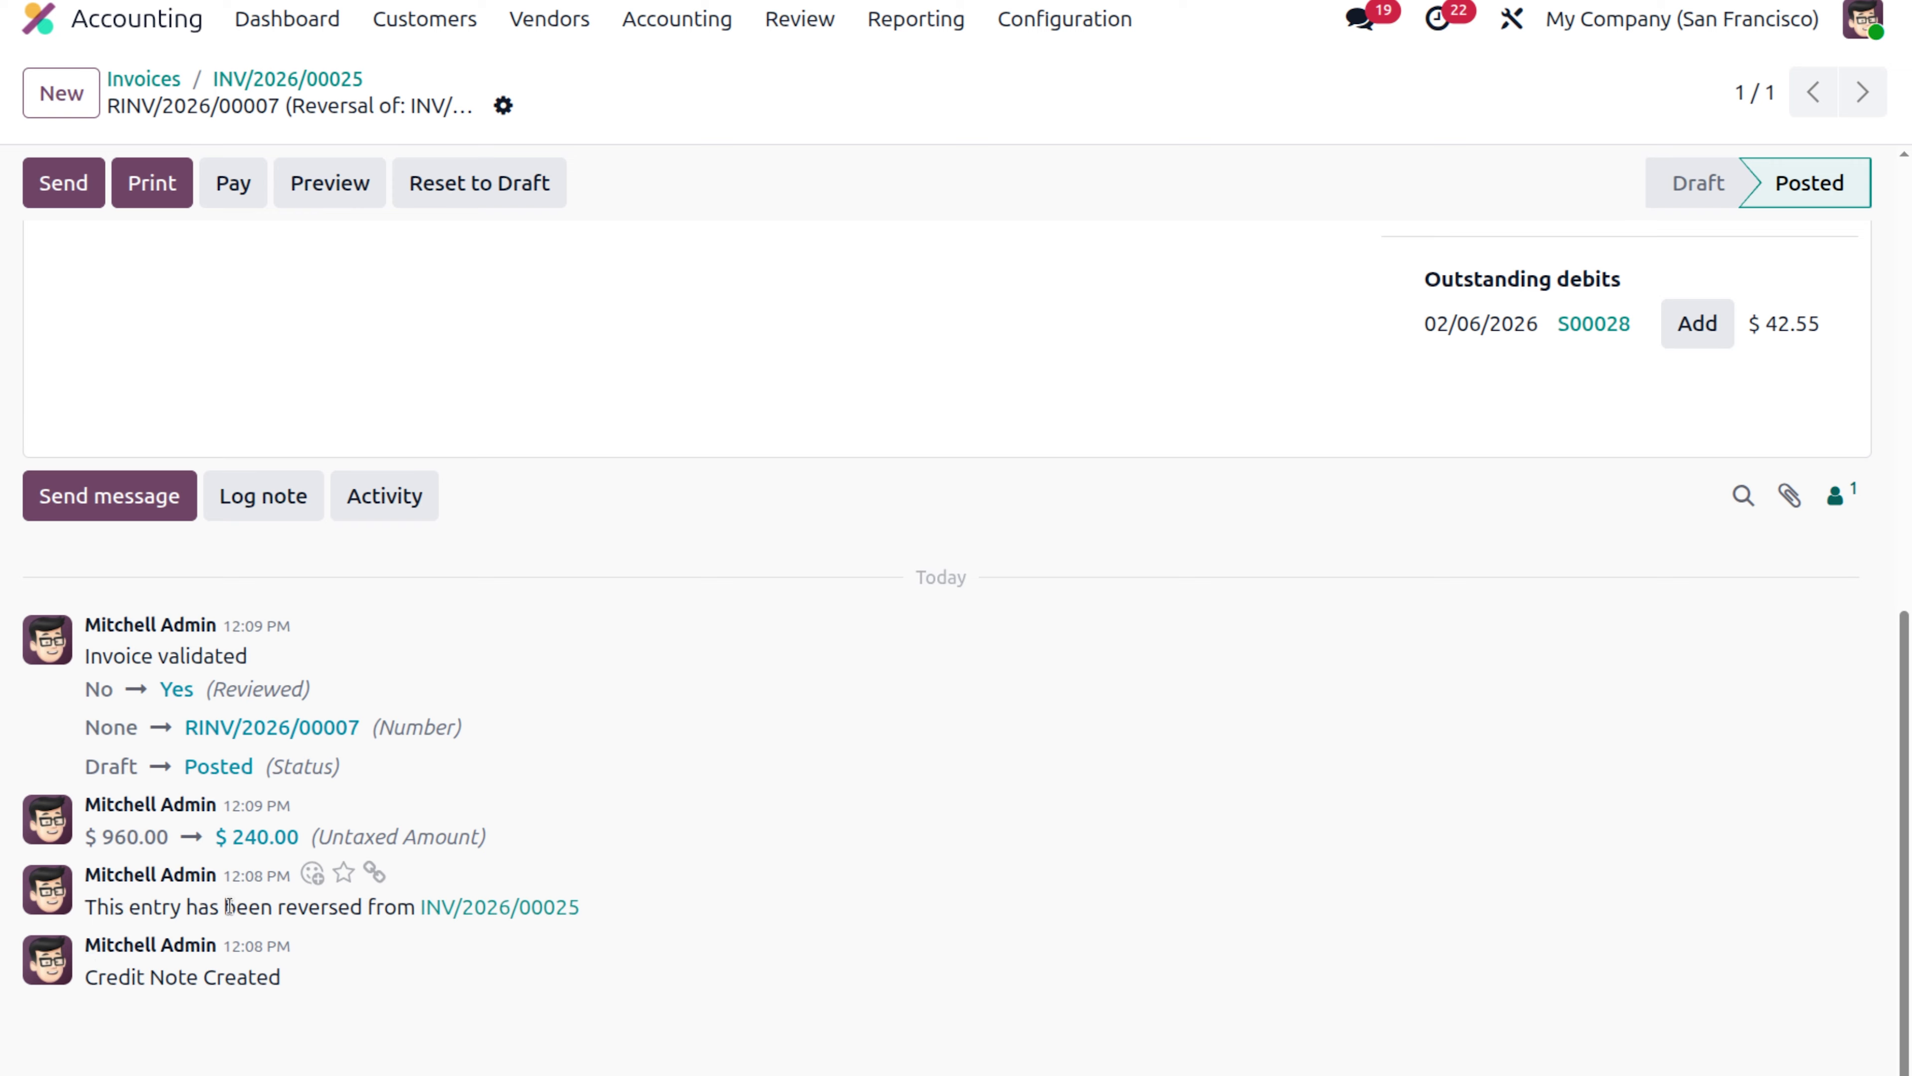
left_click(444, 908)
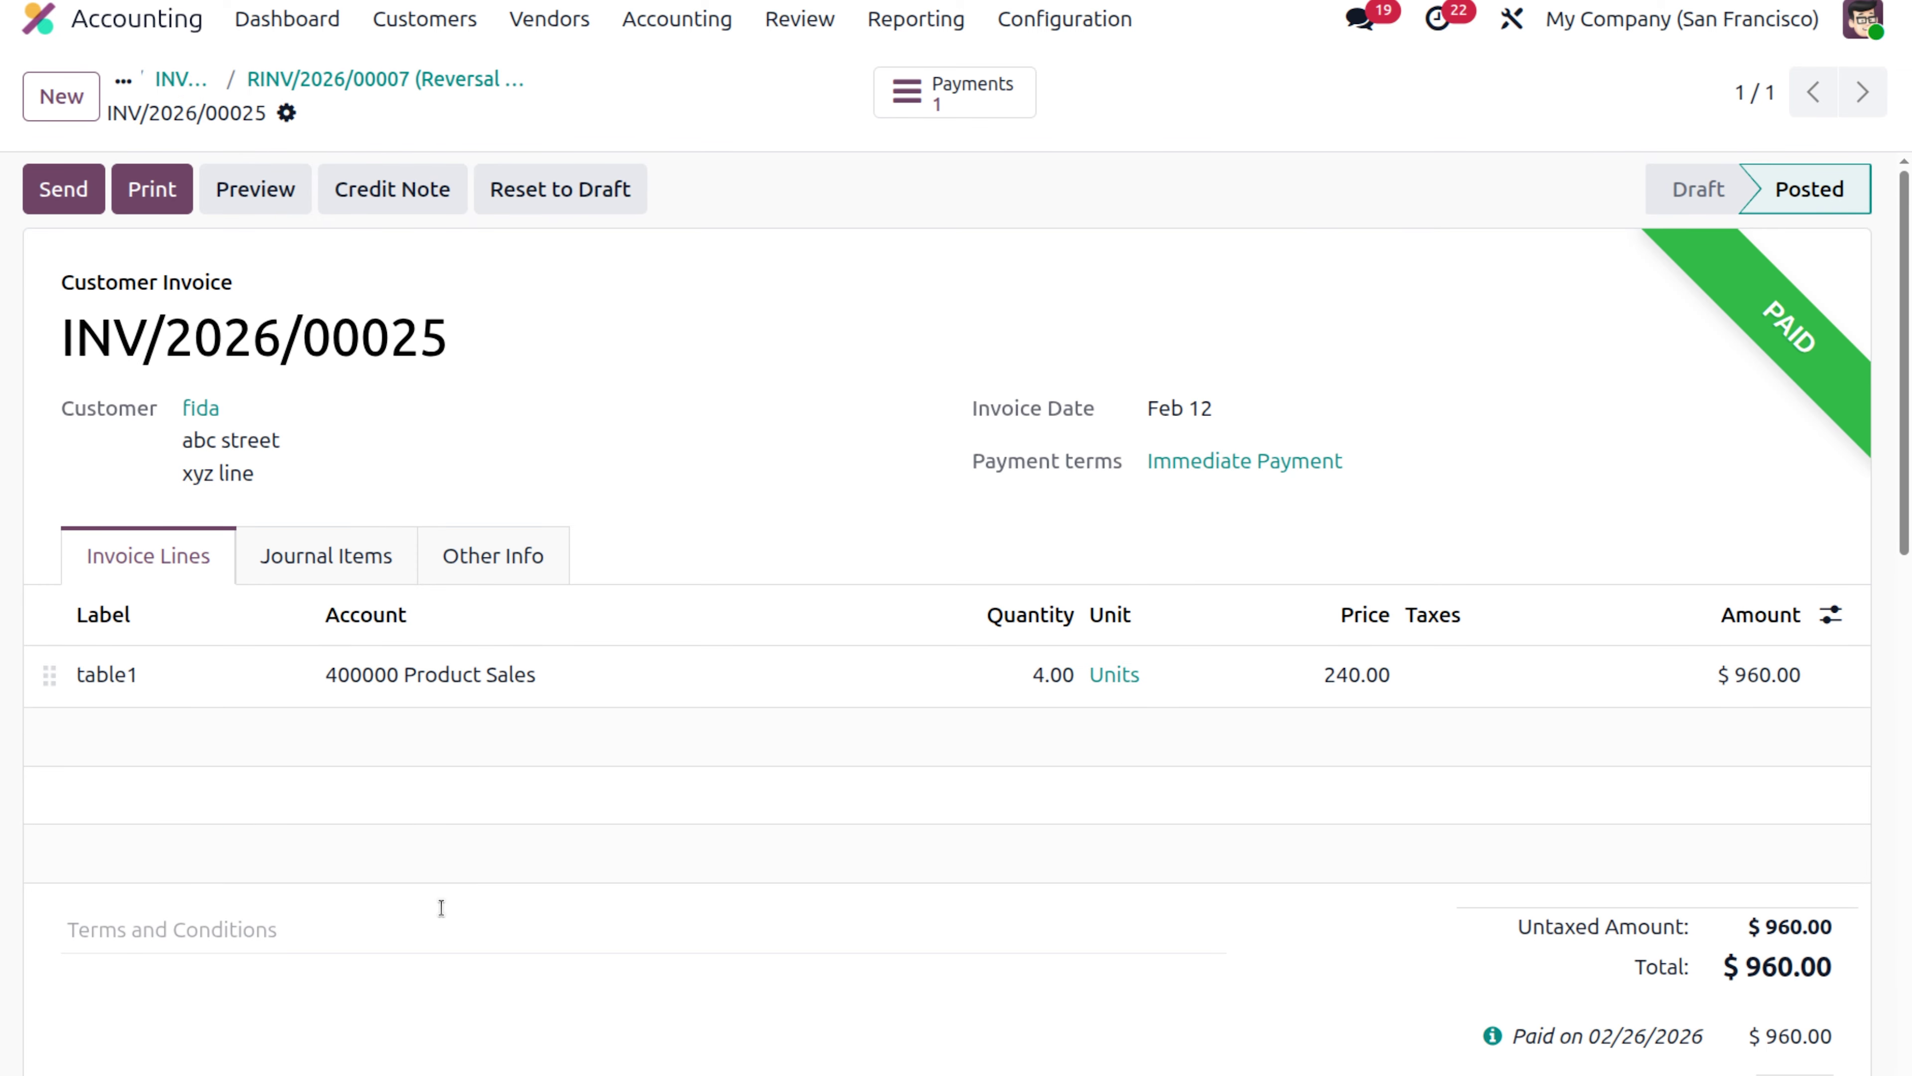
scroll(1519, 374, "down", 3)
scroll(1519, 373, "up", 3)
left_click(439, 80)
scroll(935, 455, "up", 5)
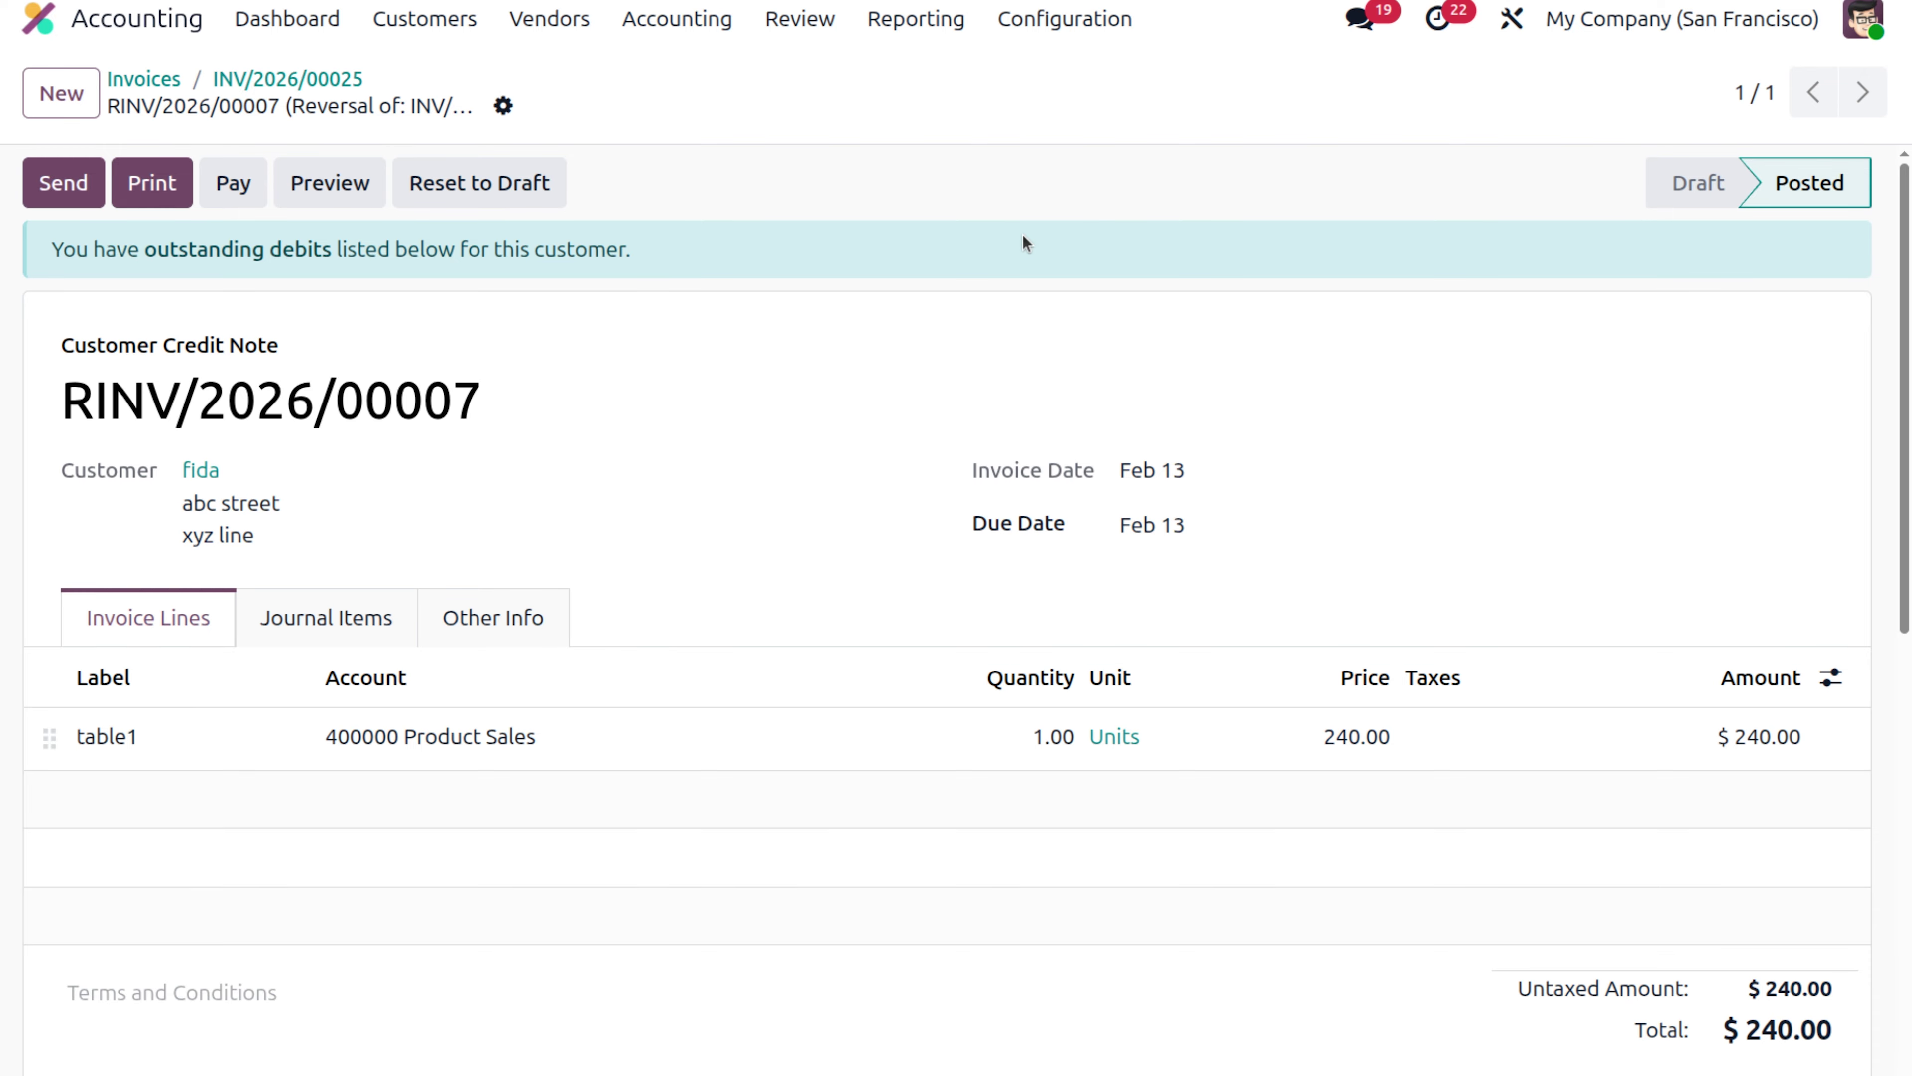
scroll(243, 611, "down", 6)
scroll(243, 610, "up", 6)
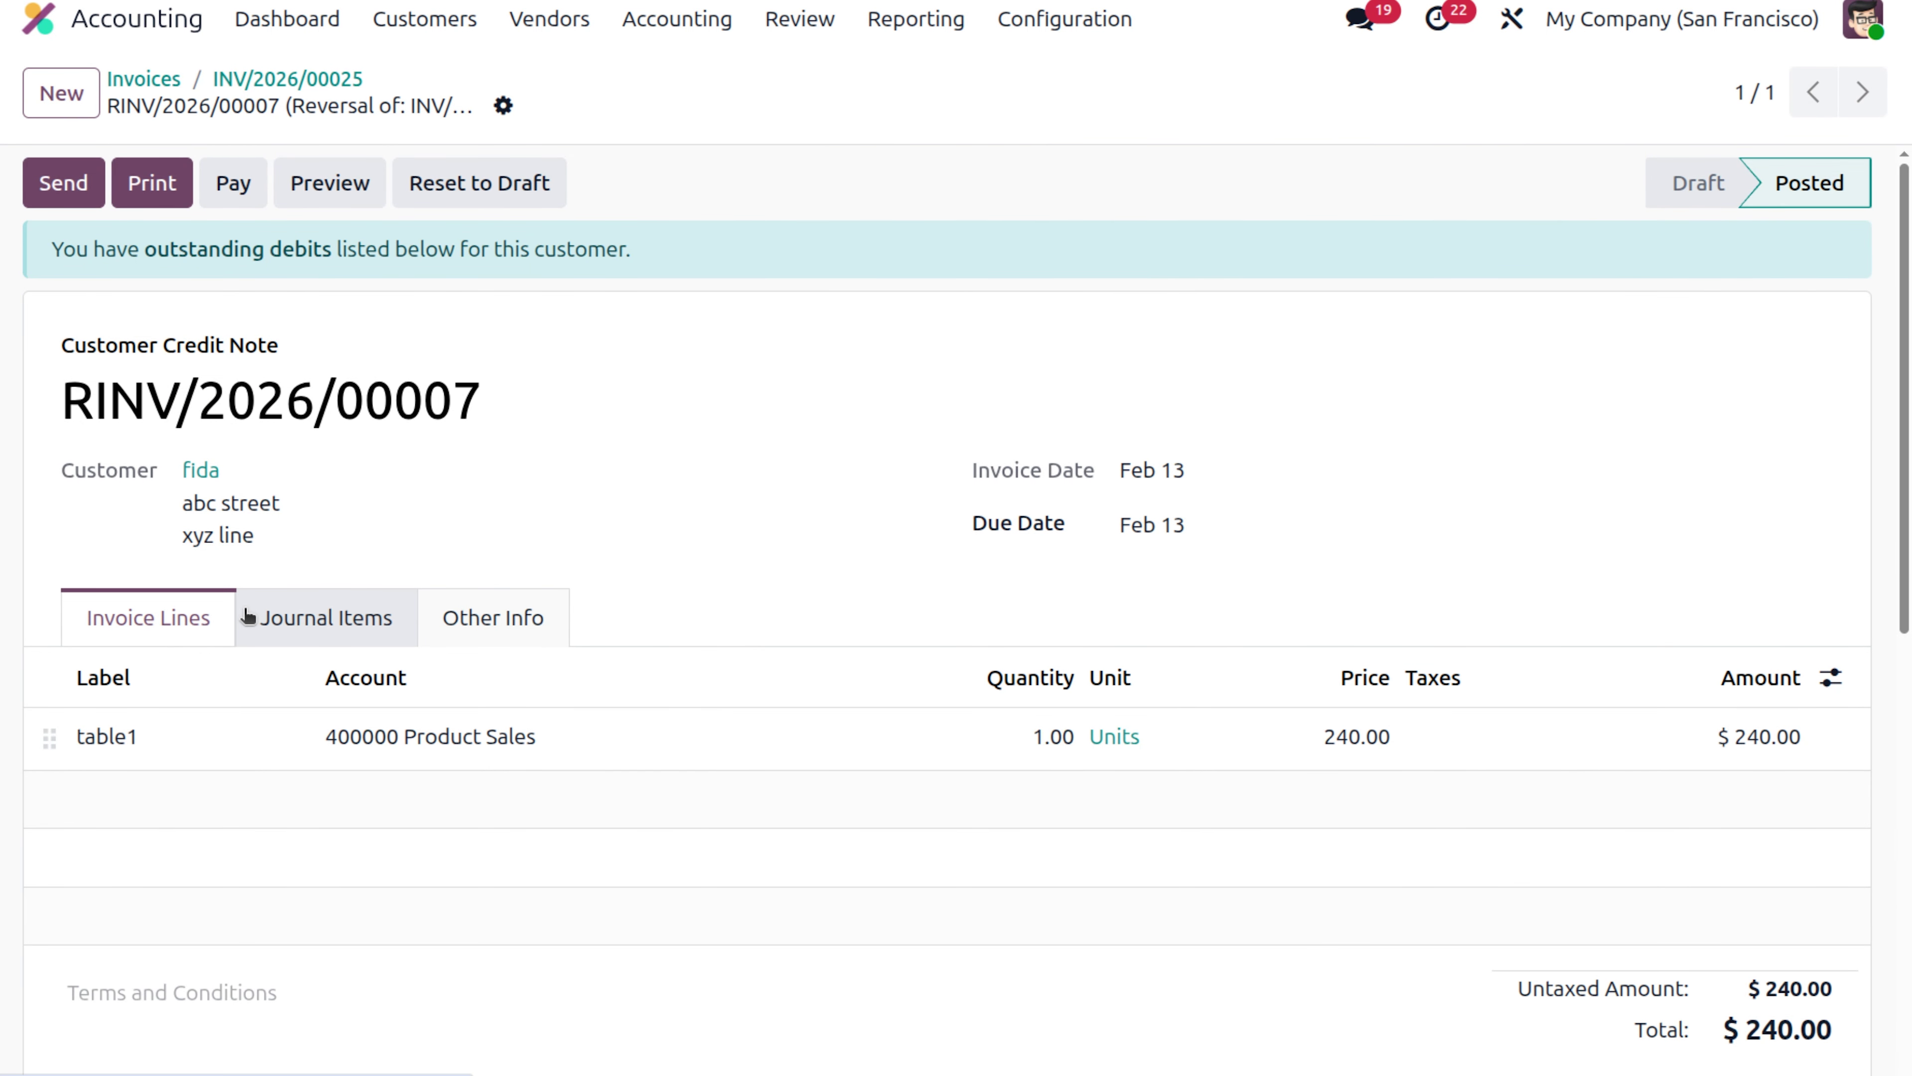
- Create the $240.00 refund payment for the credit note through the Bank journal and validate it
left_click(234, 192)
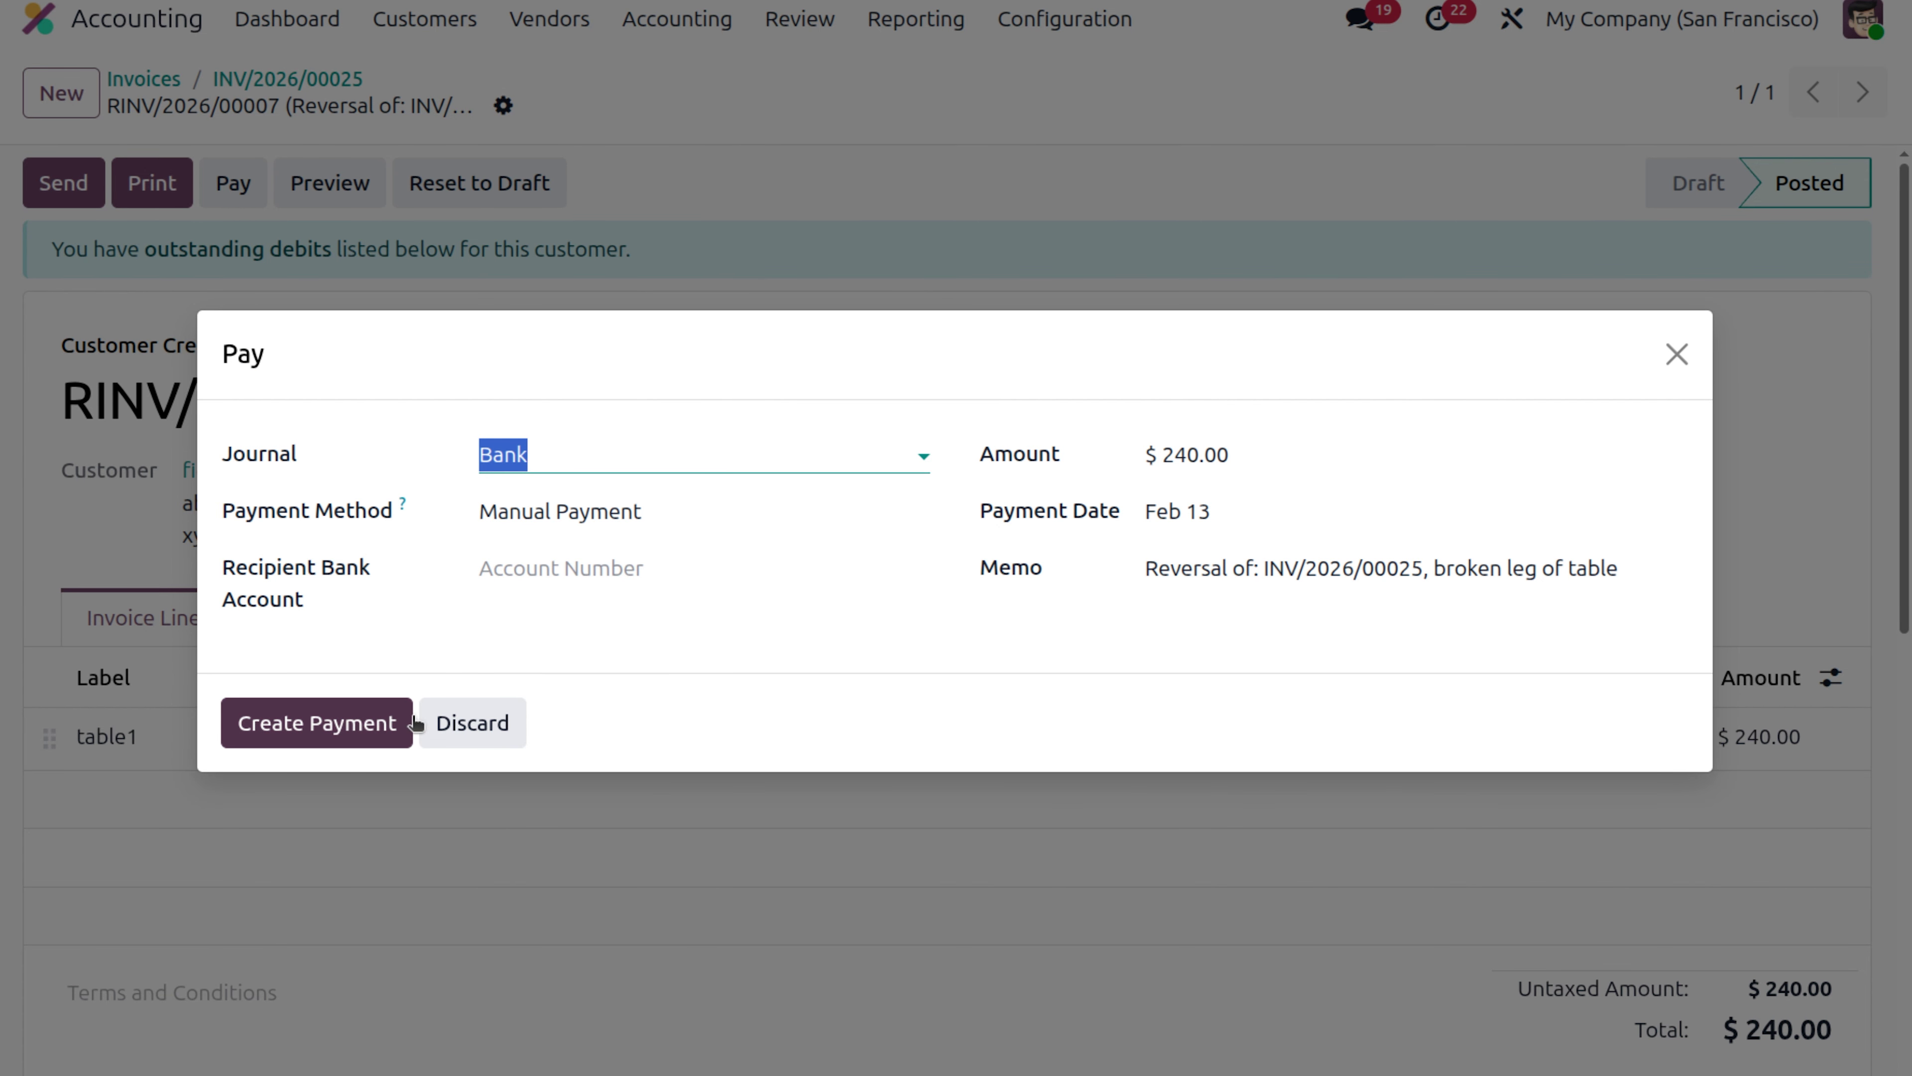
left_click(349, 724)
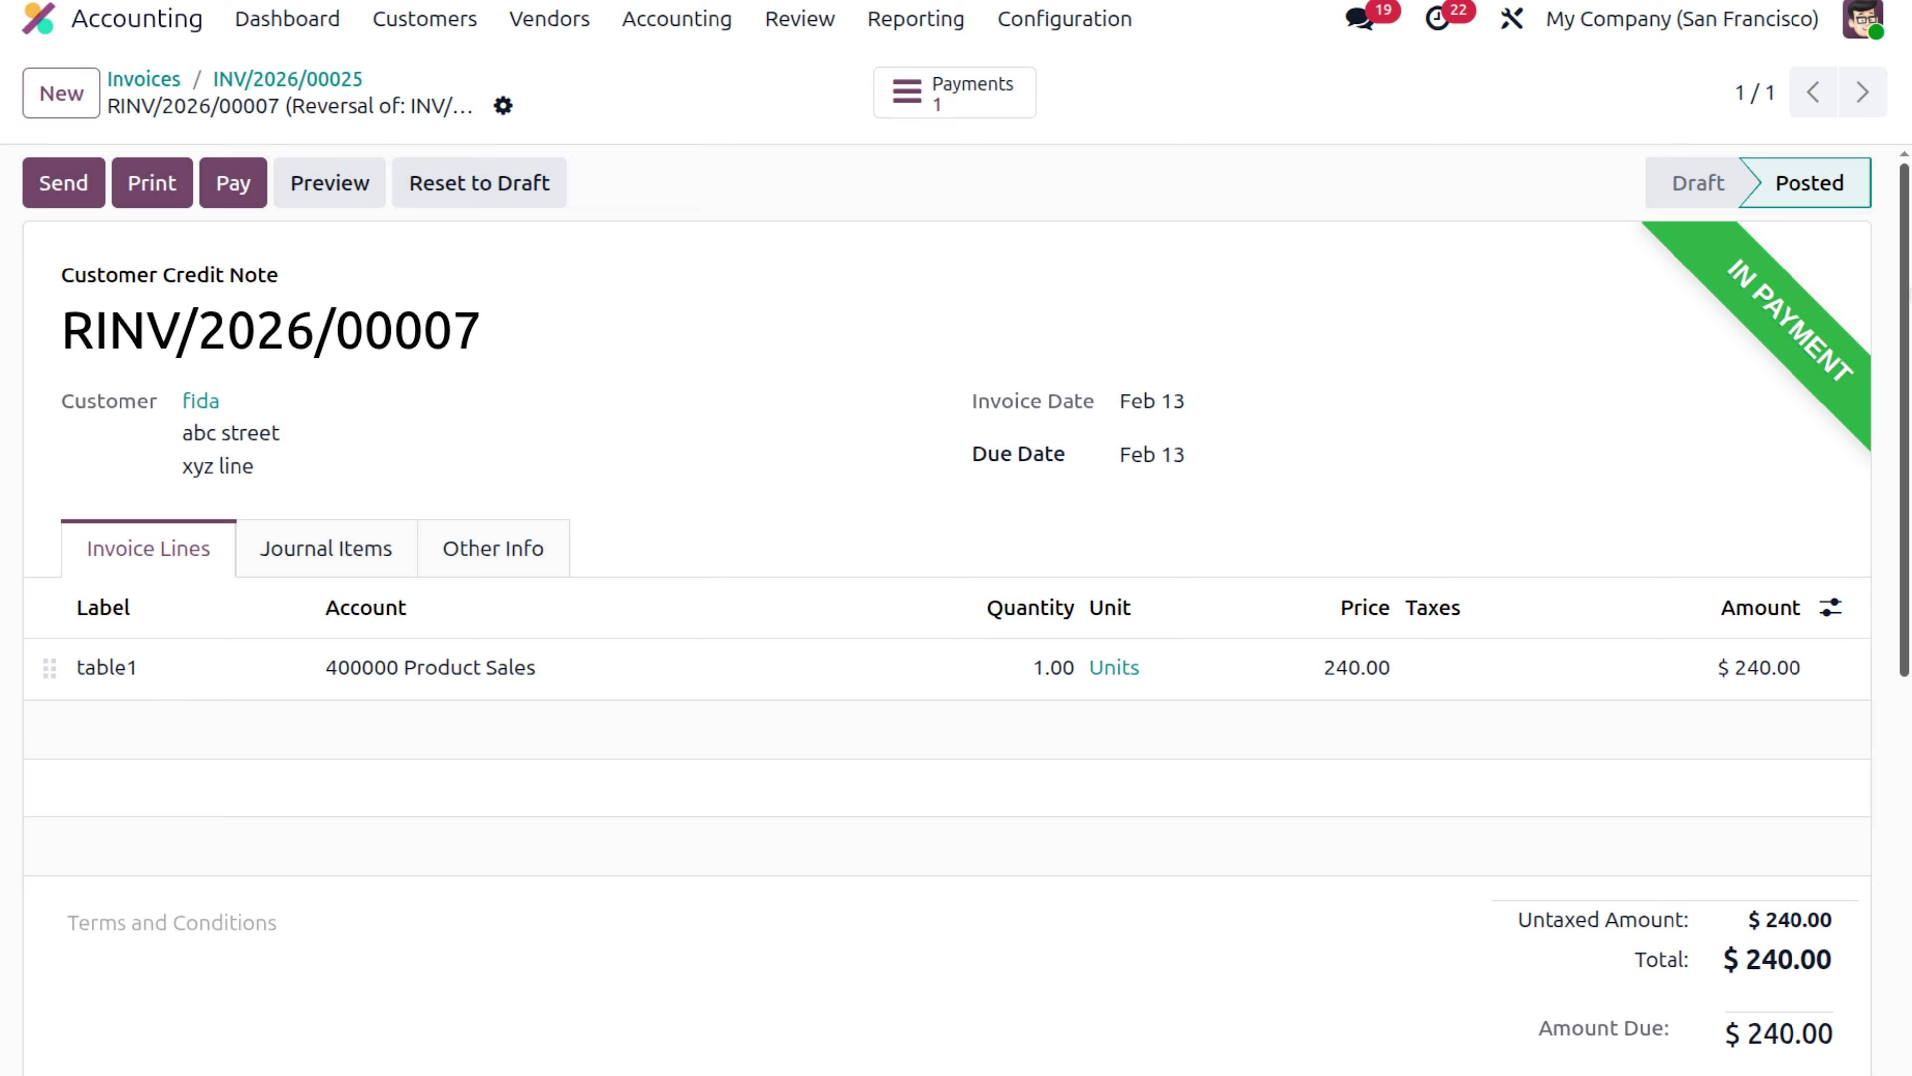
left_click(941, 88)
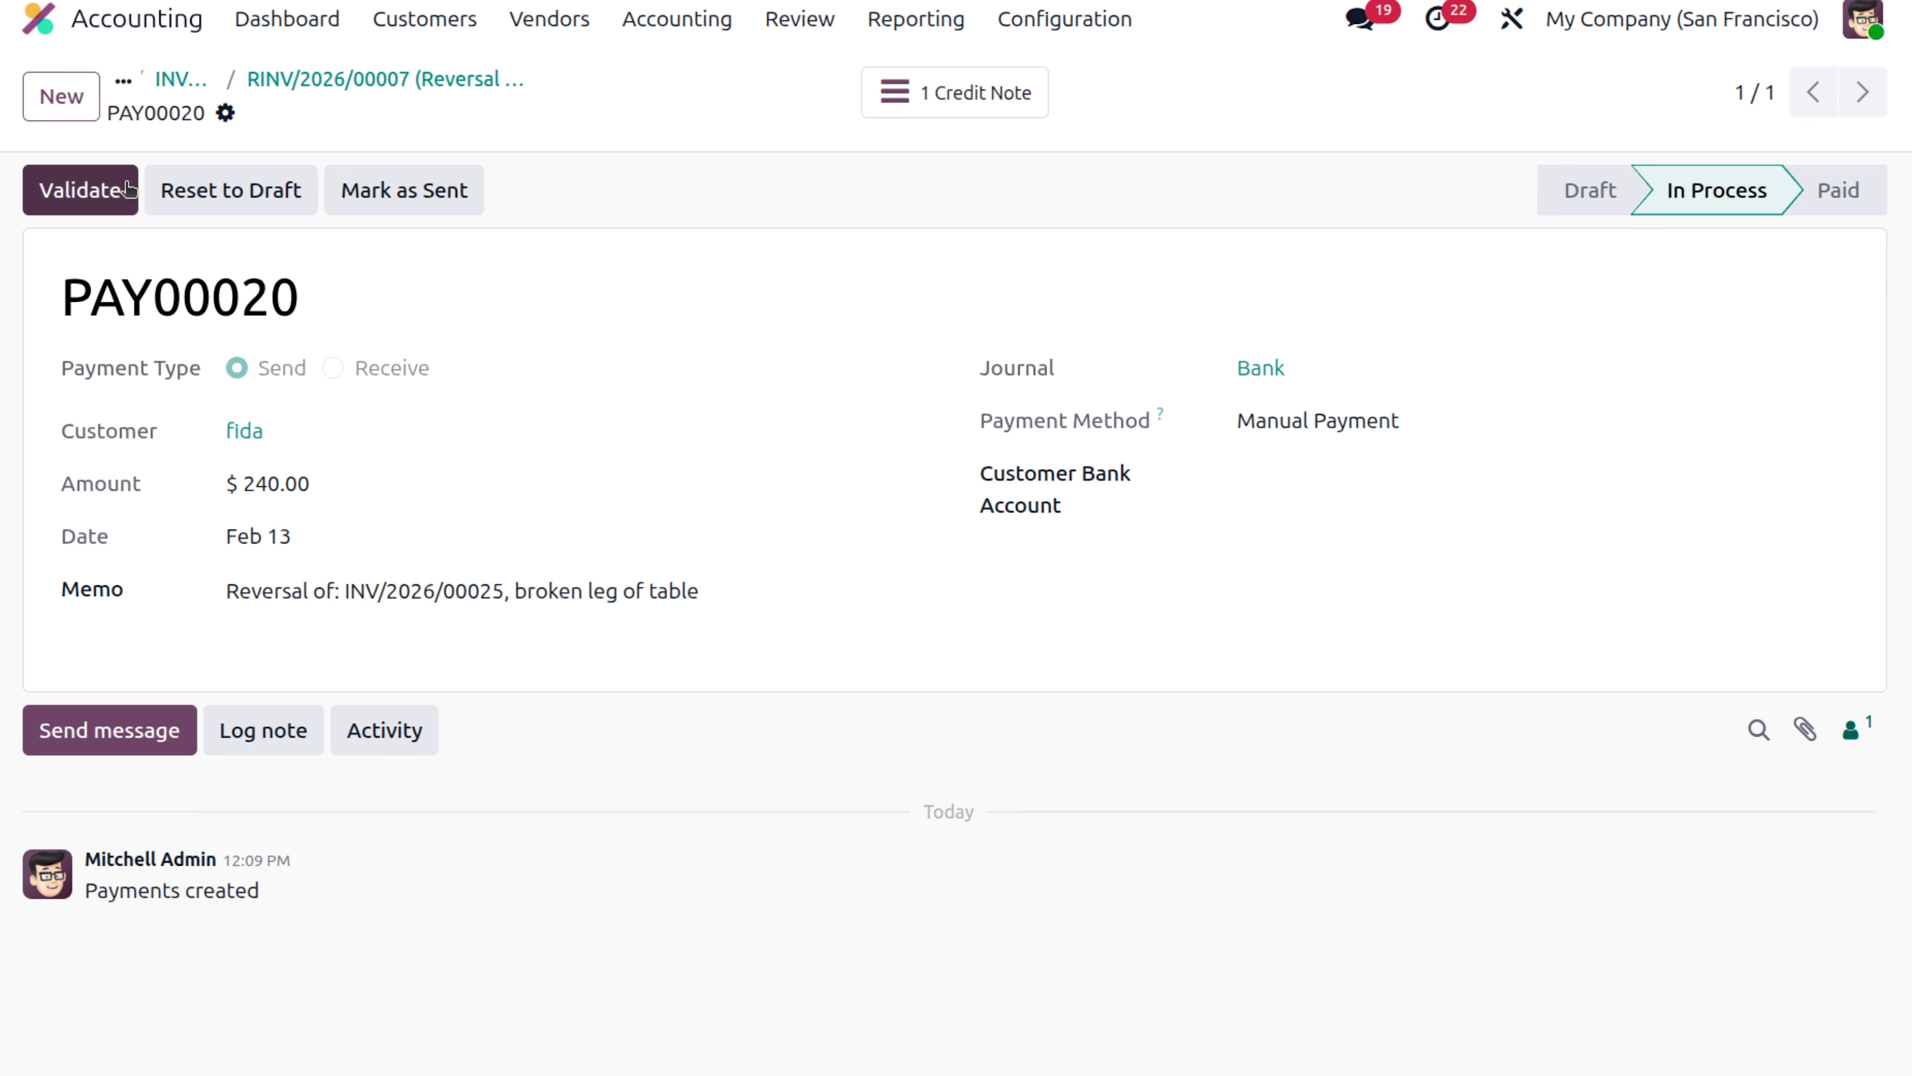
left_click(98, 203)
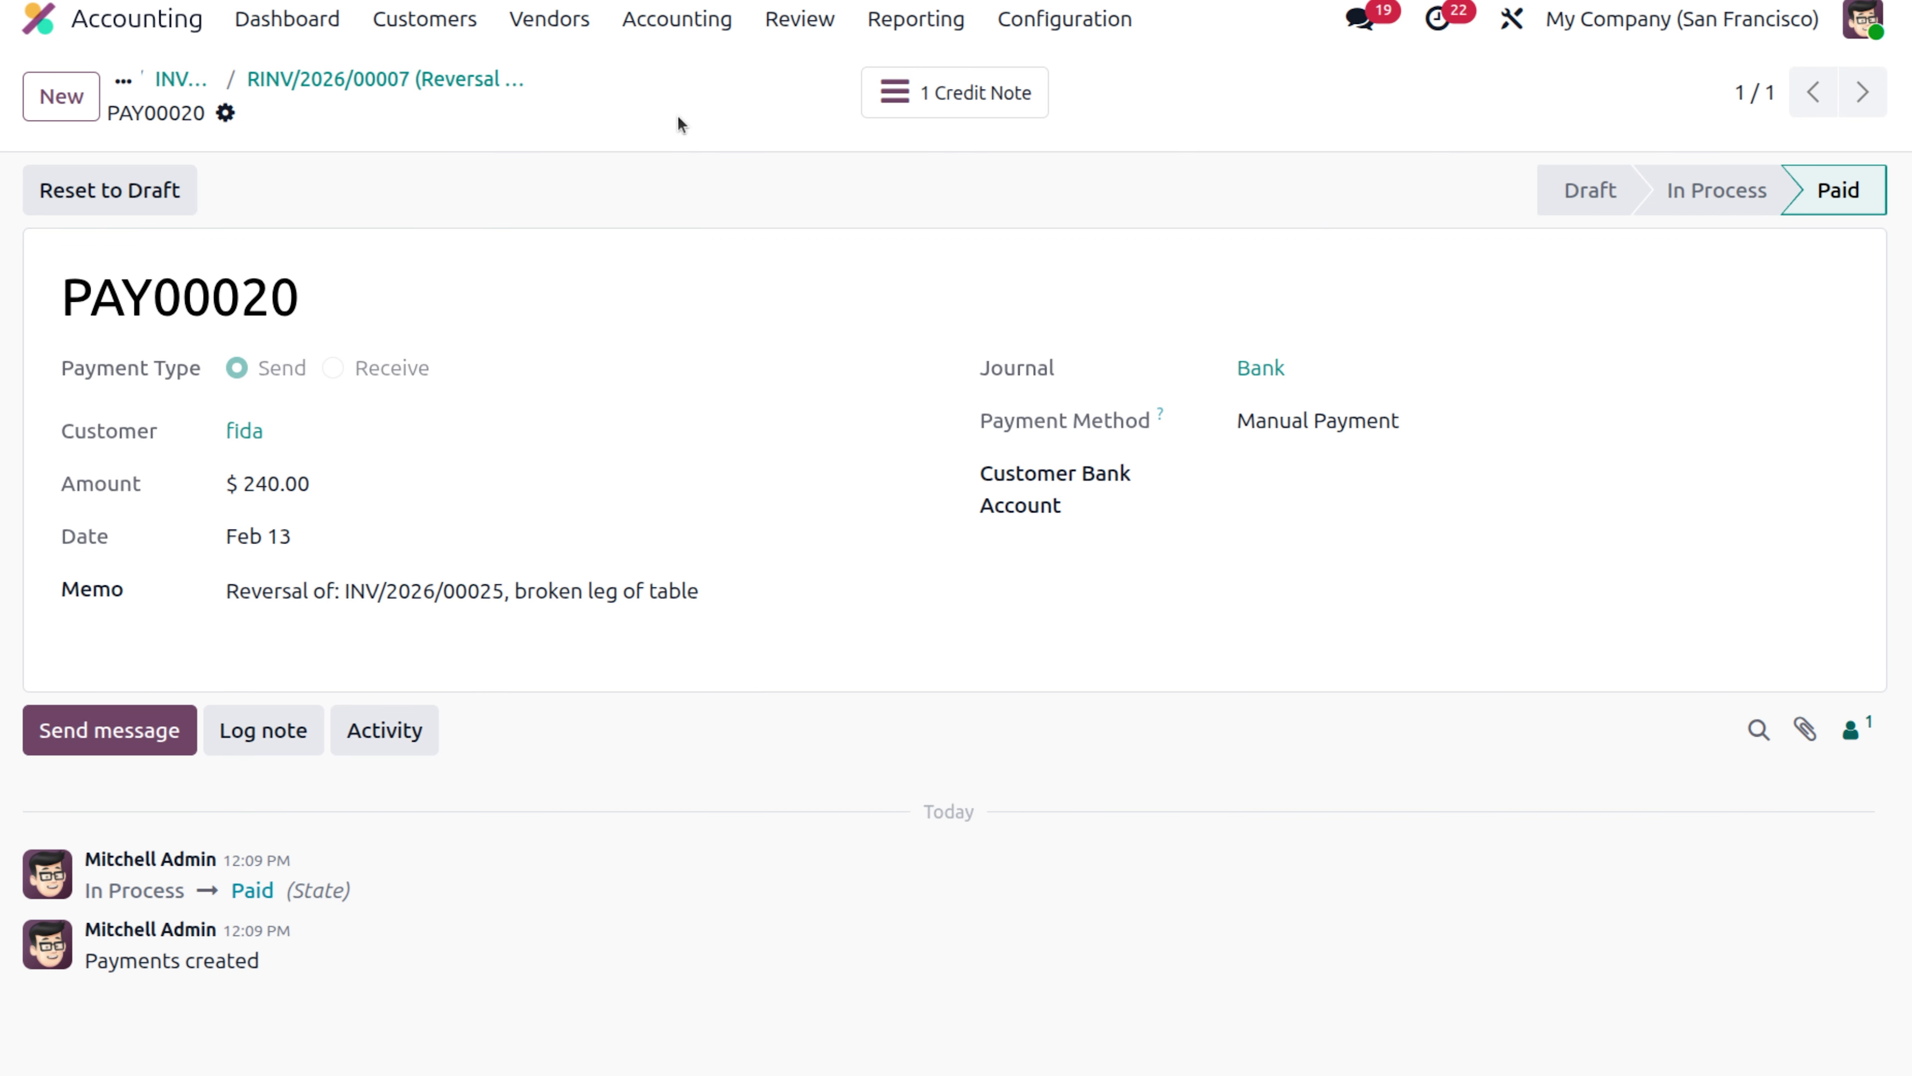
left_click(950, 94)
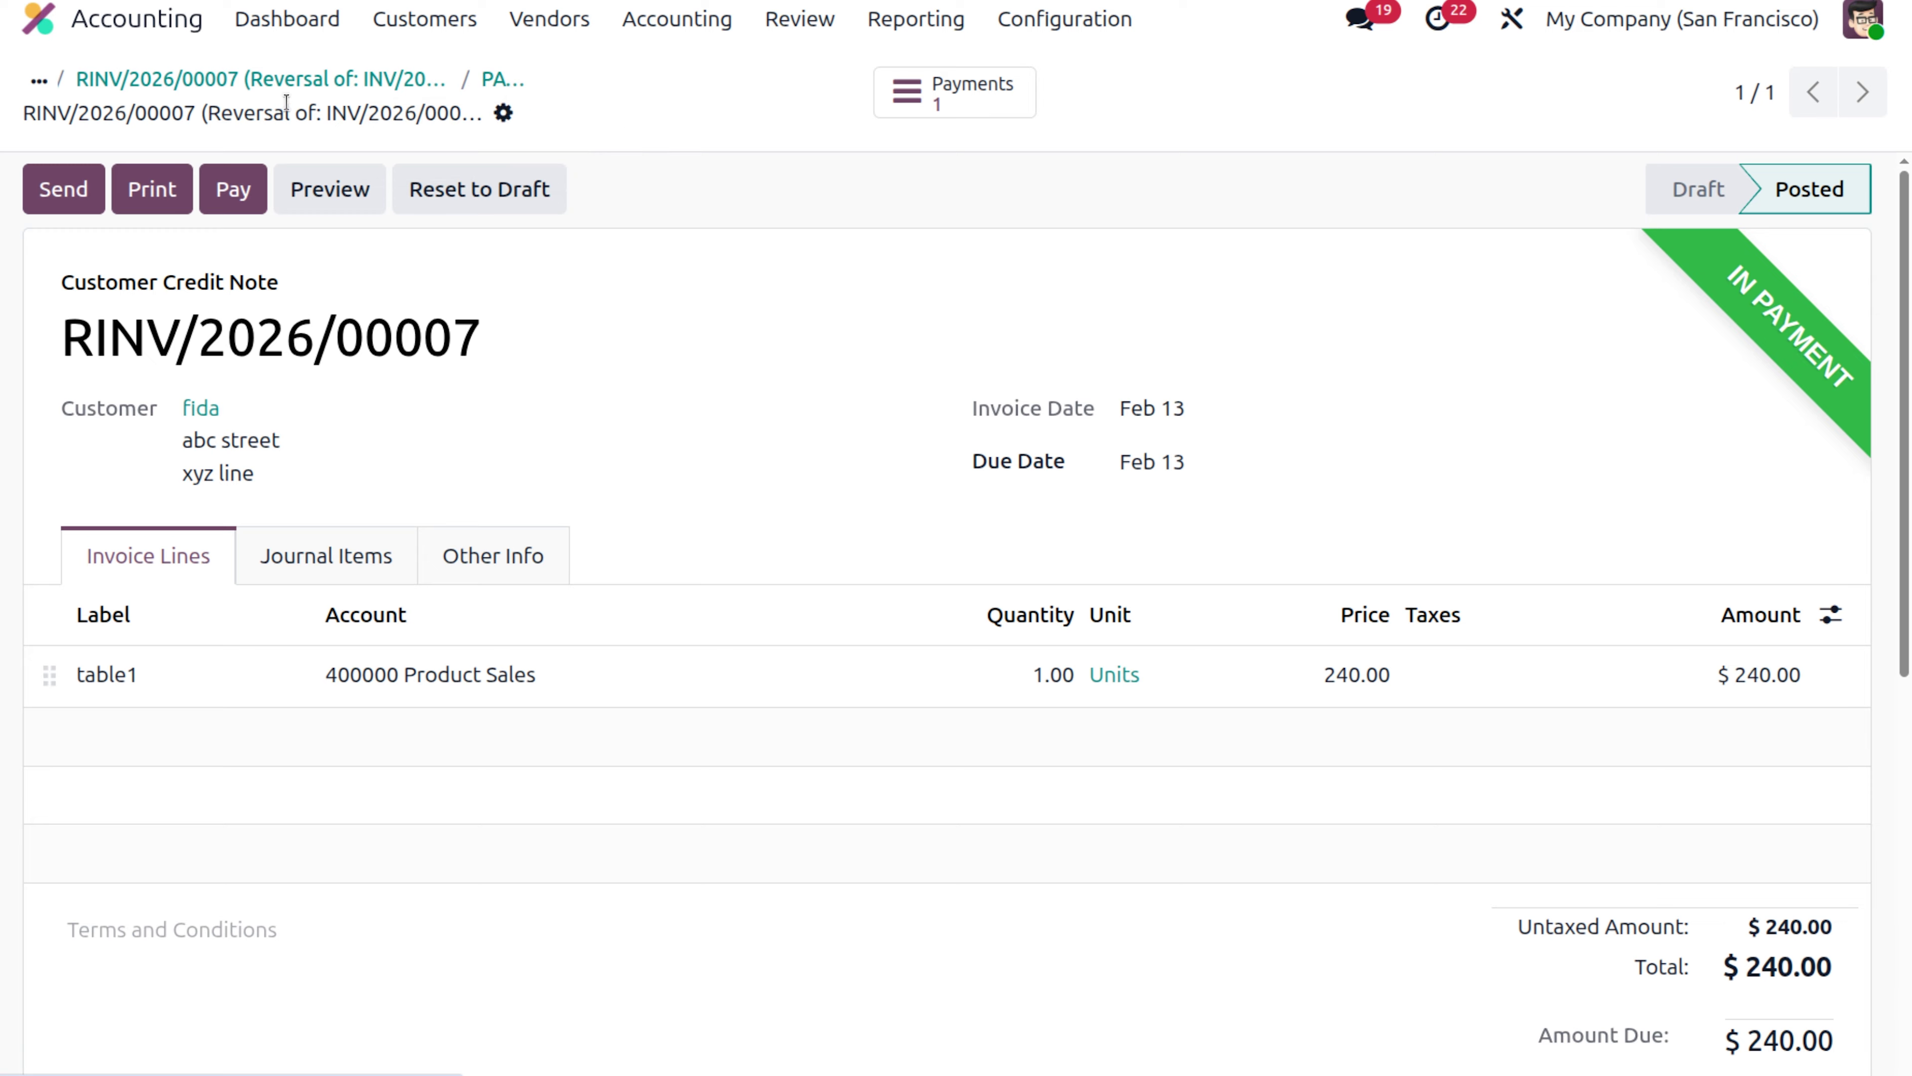
- Open the paid OpenWood invoice INV/2026/00026 from the customer invoices
left_click(408, 24)
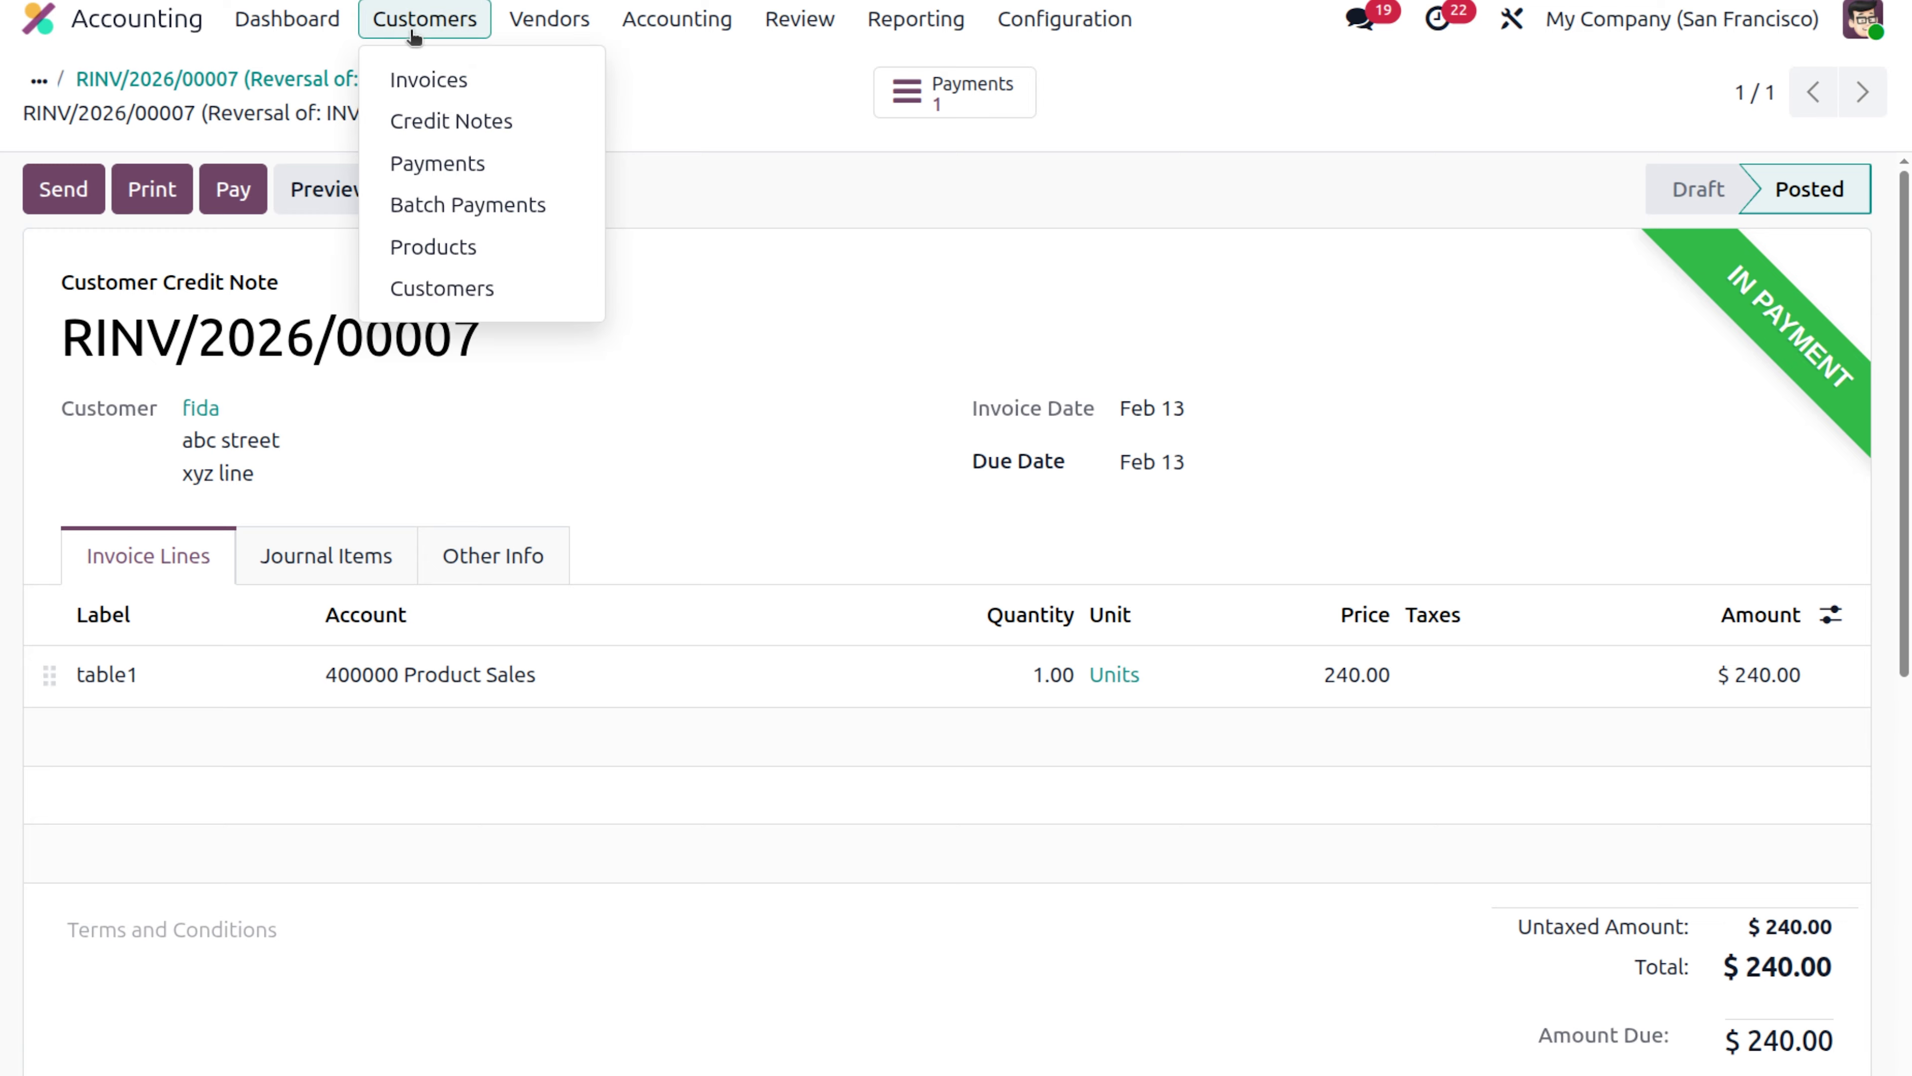
left_click(425, 83)
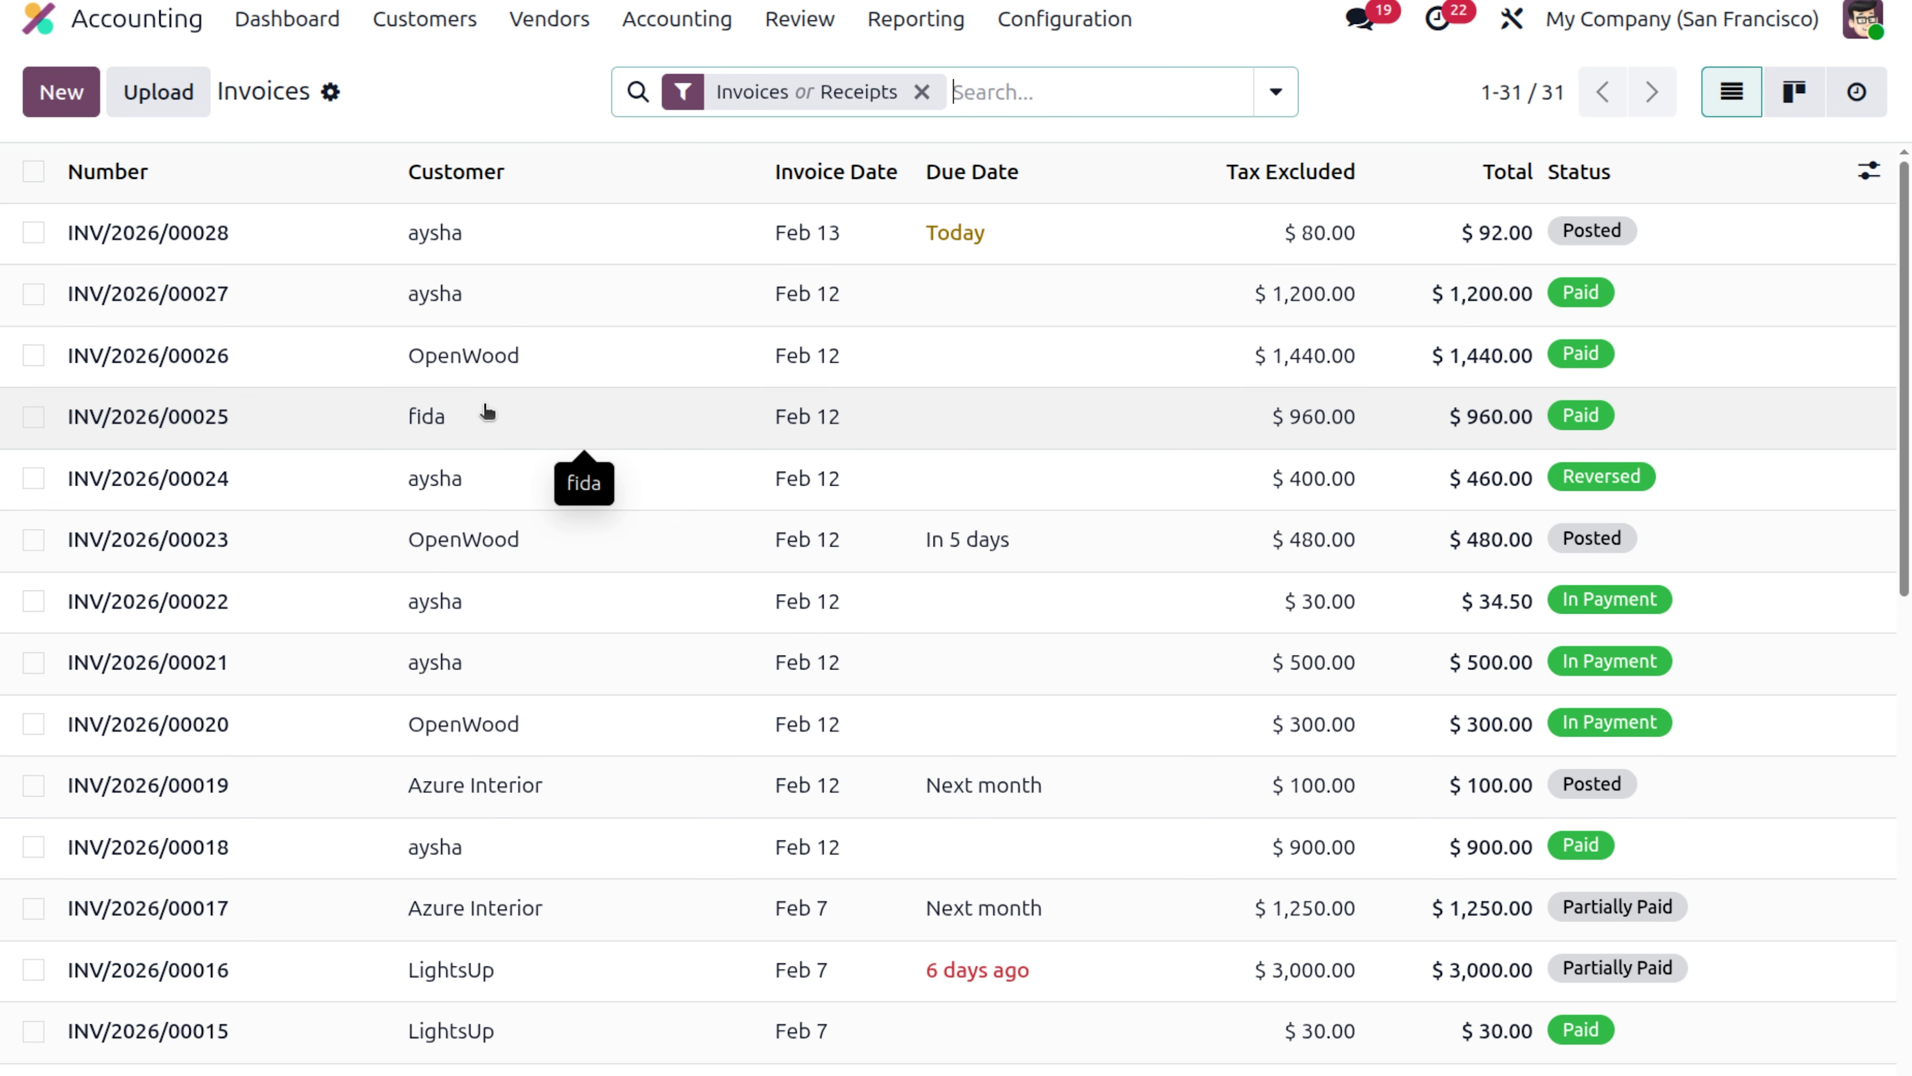
left_click(646, 360)
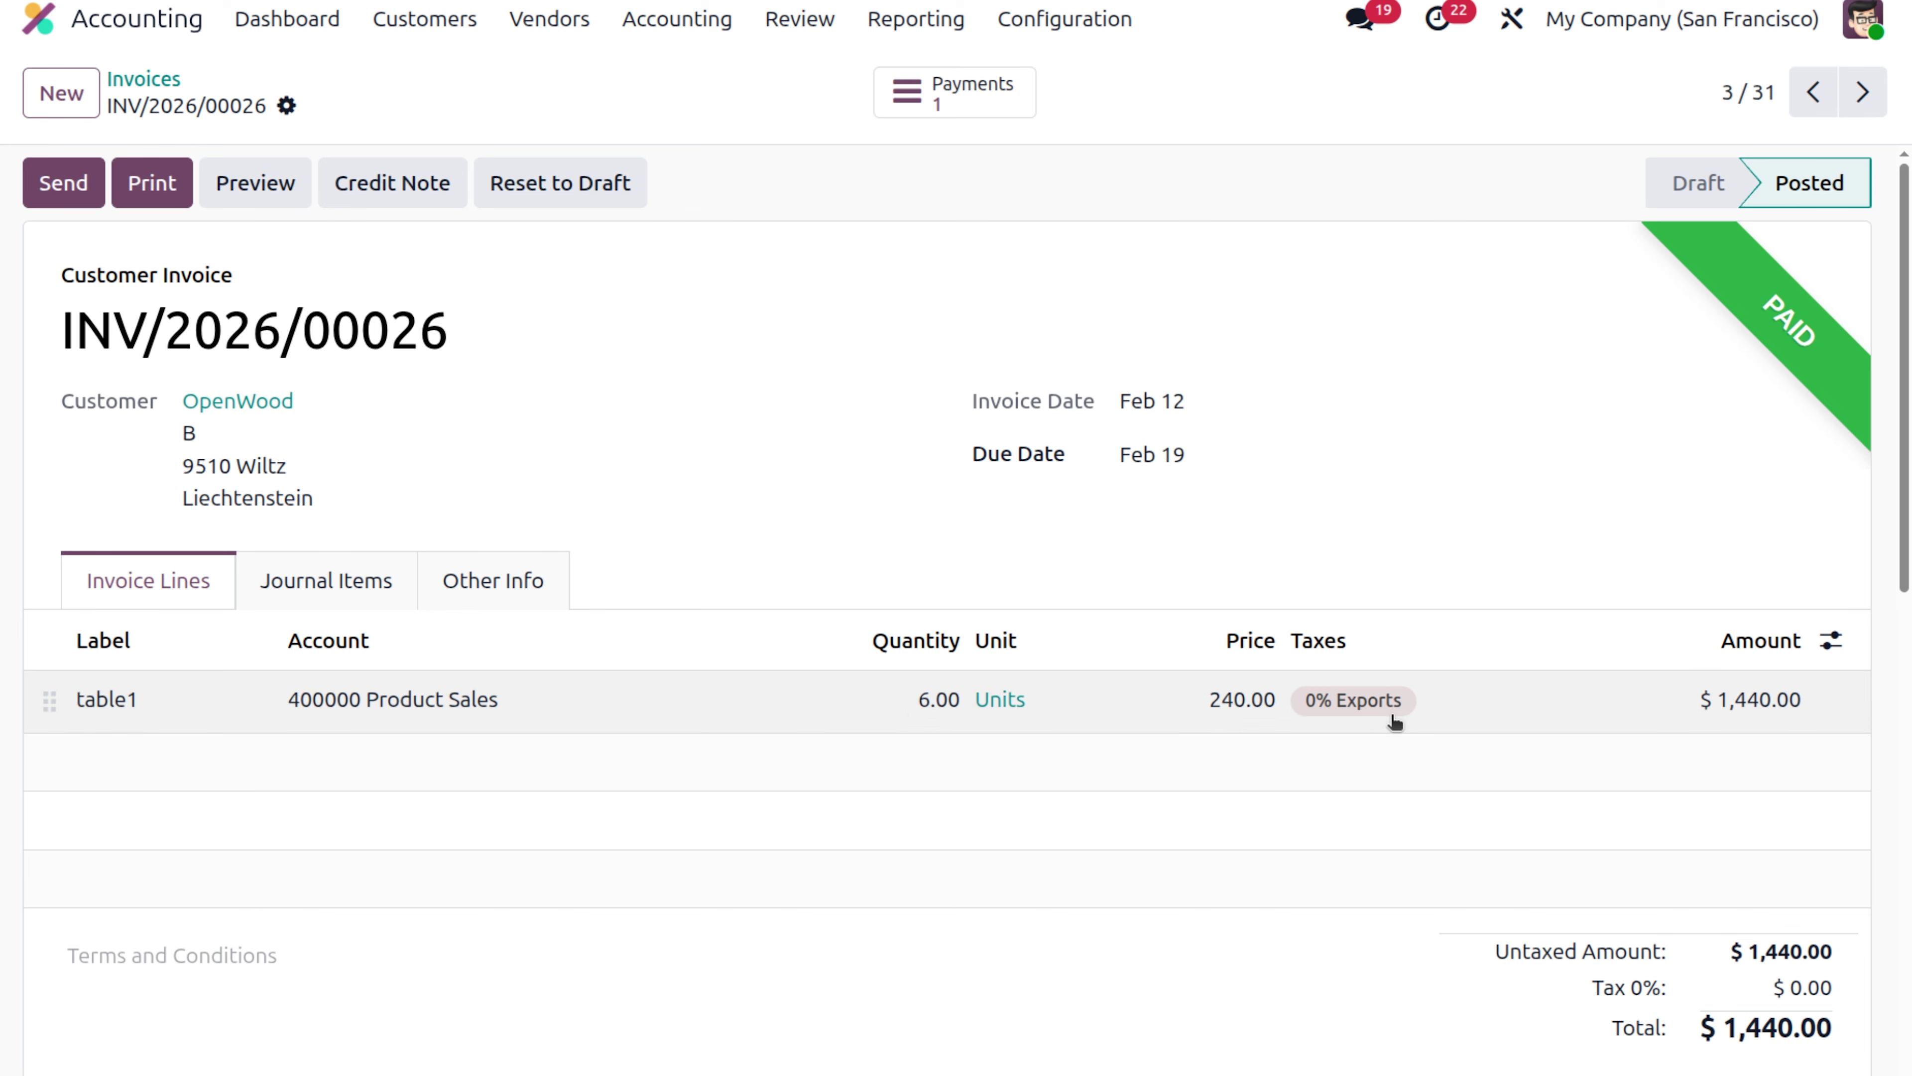
- Reverse the OpenWood invoice with the reason "damaged" and create a replacement draft invoice
left_click(417, 184)
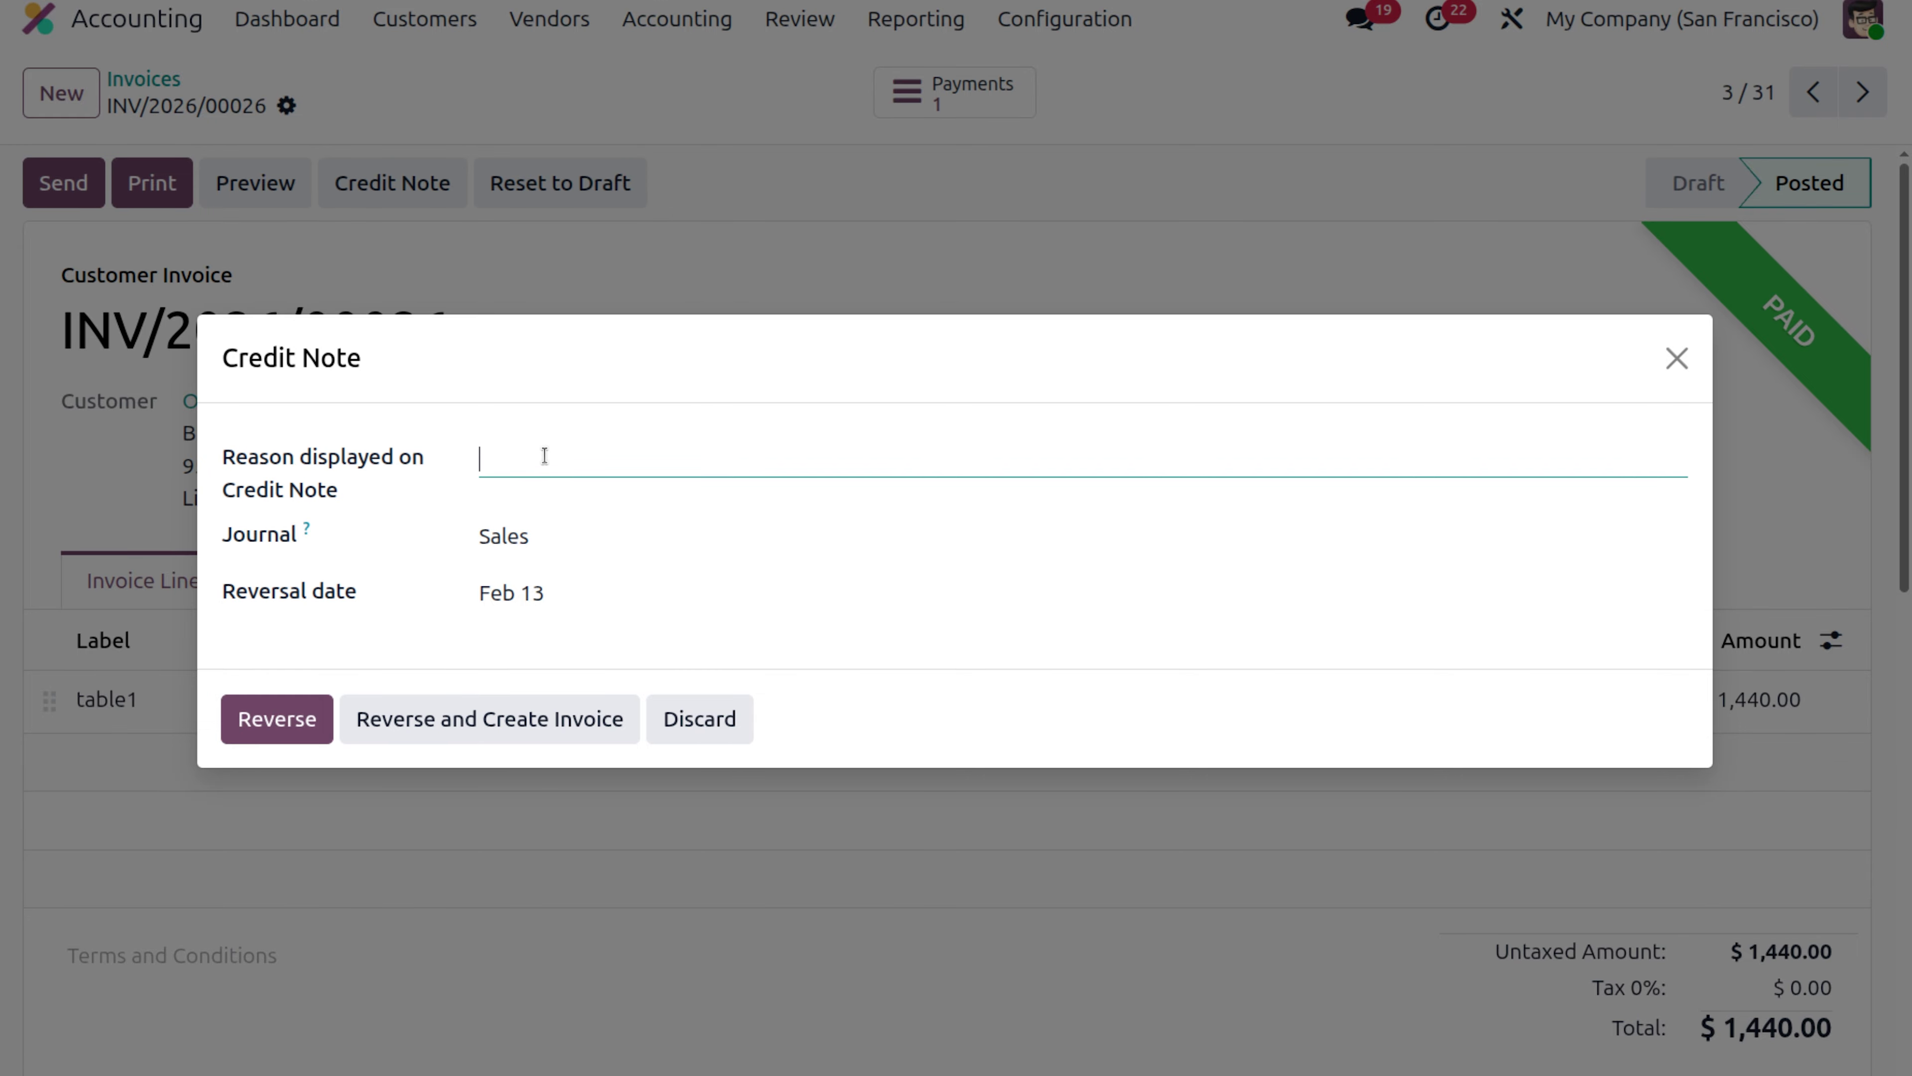
type("d")
key("BackSpace")
type("damaged")
left_click(476, 720)
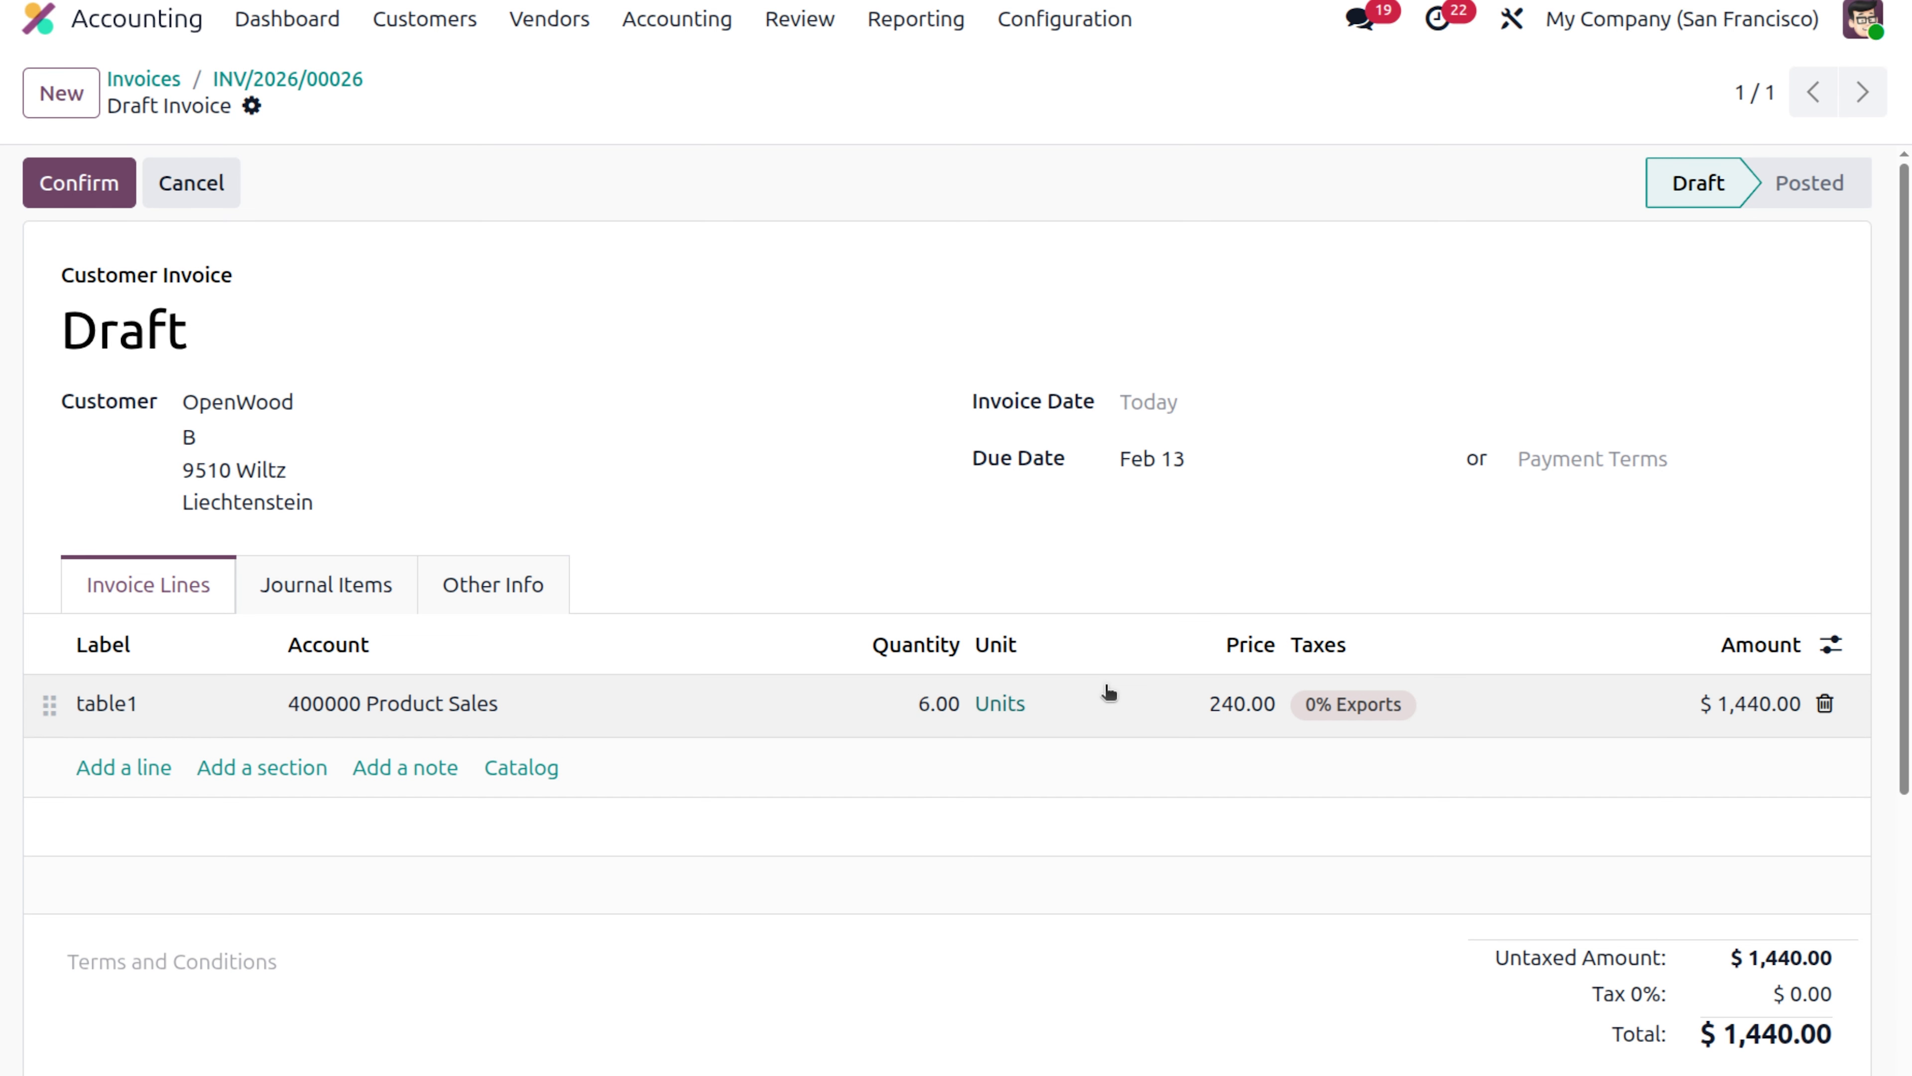
- Set the table1 line's quantity to 2 on the replacement draft invoice and confirm it
left_click(954, 708)
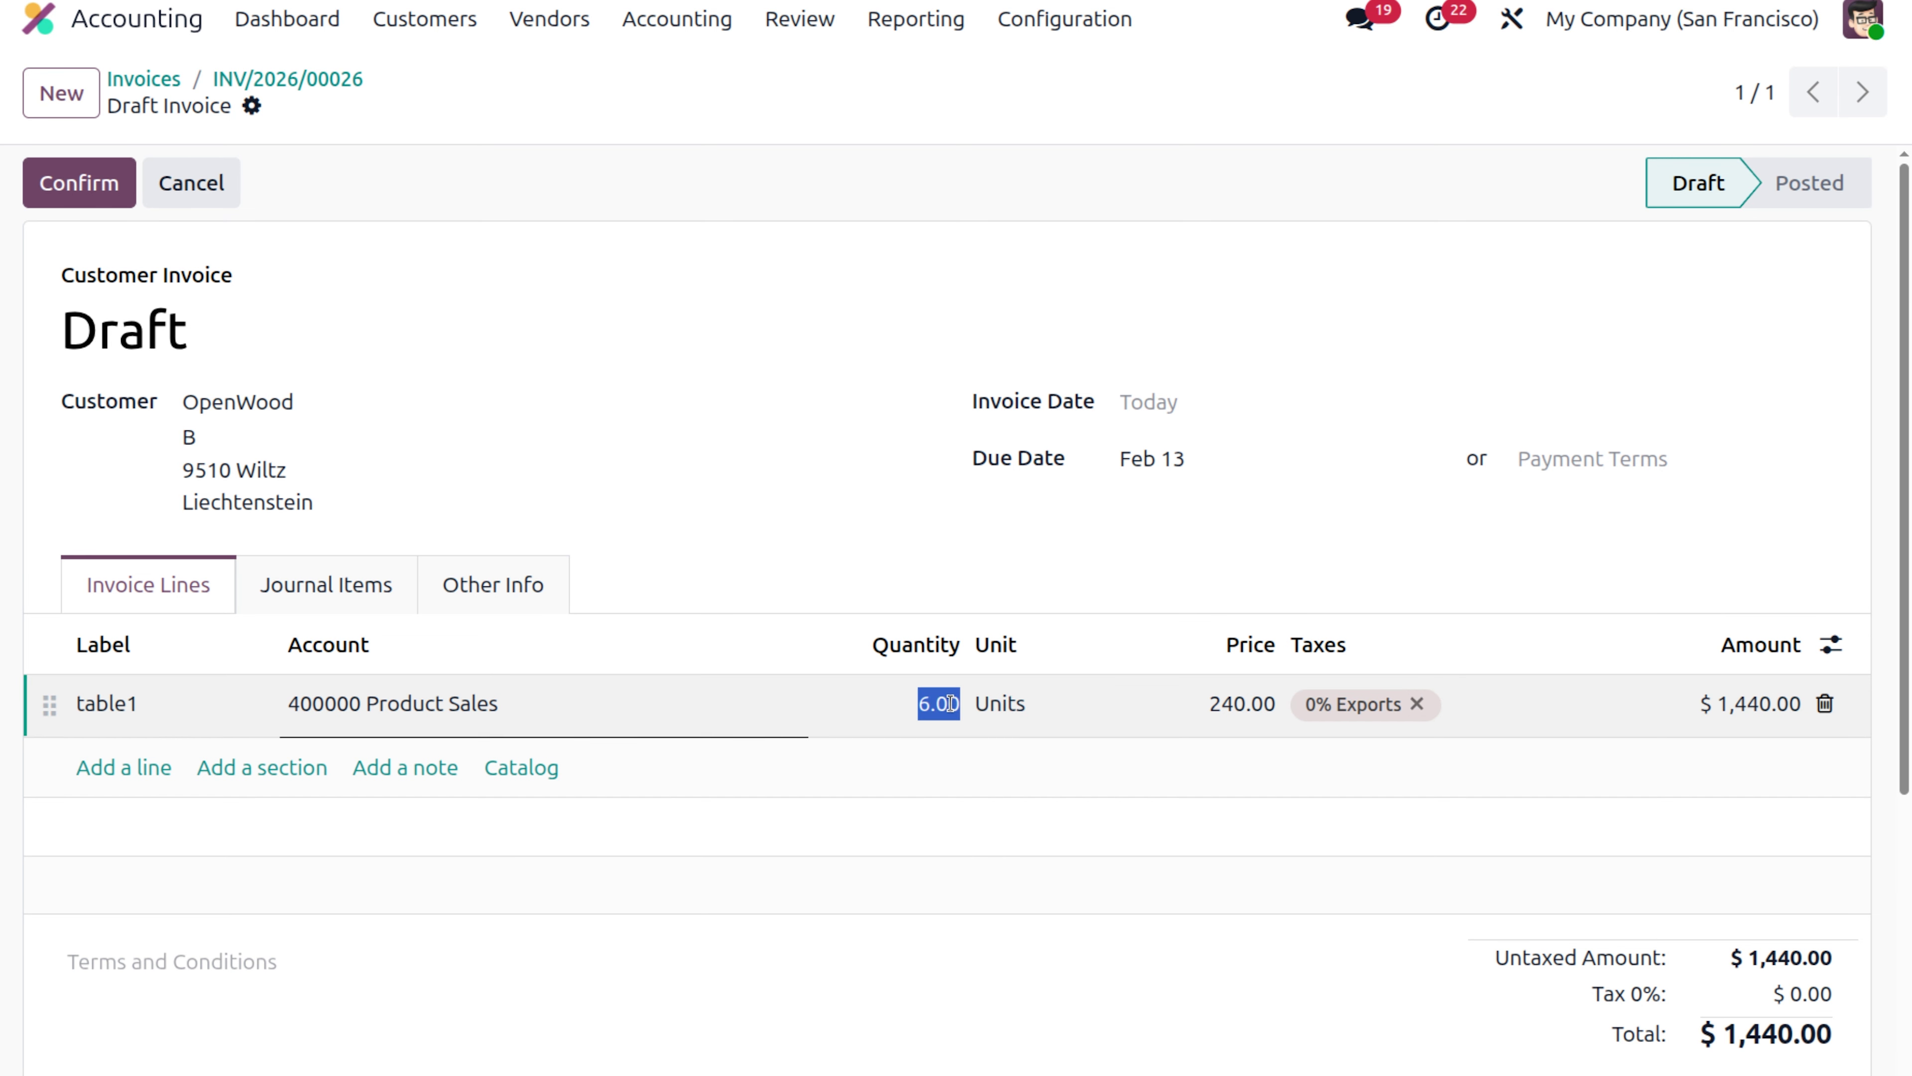
key("BackSpace")
type("2")
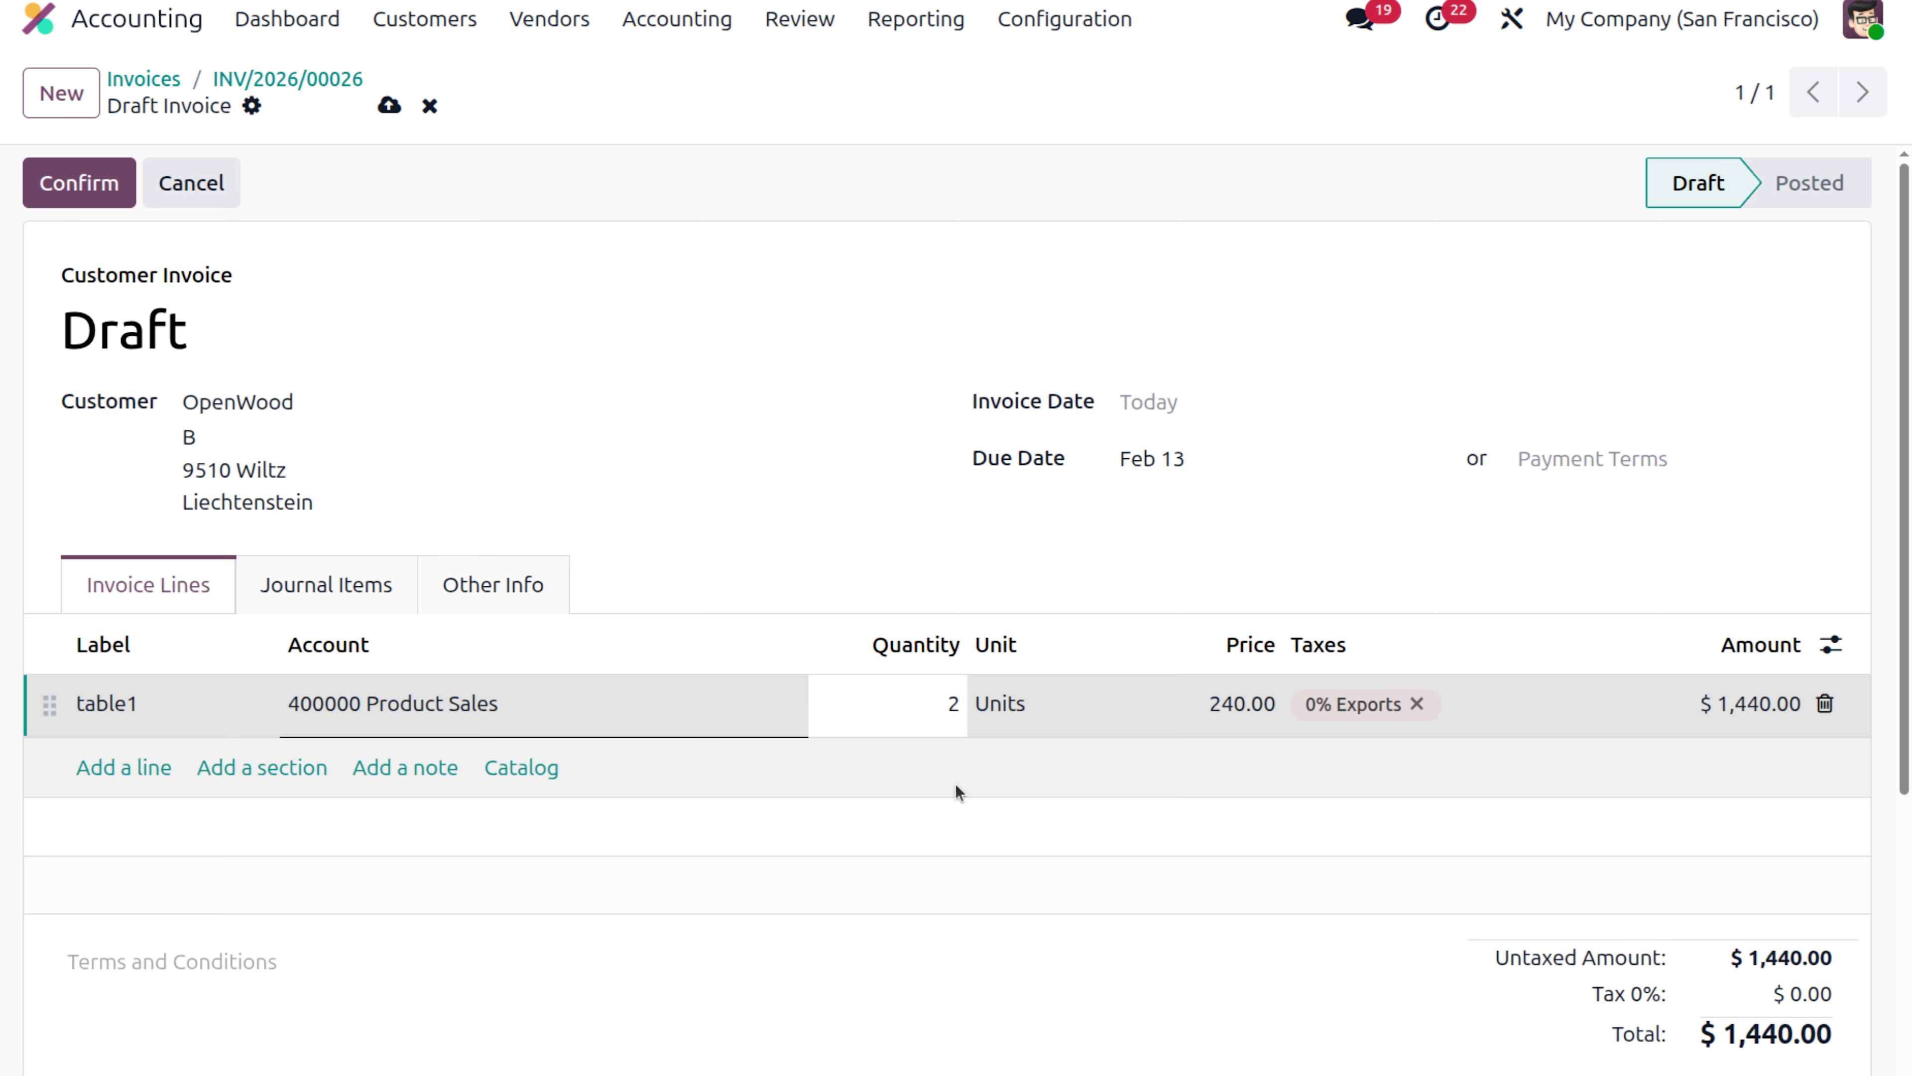
left_click(955, 783)
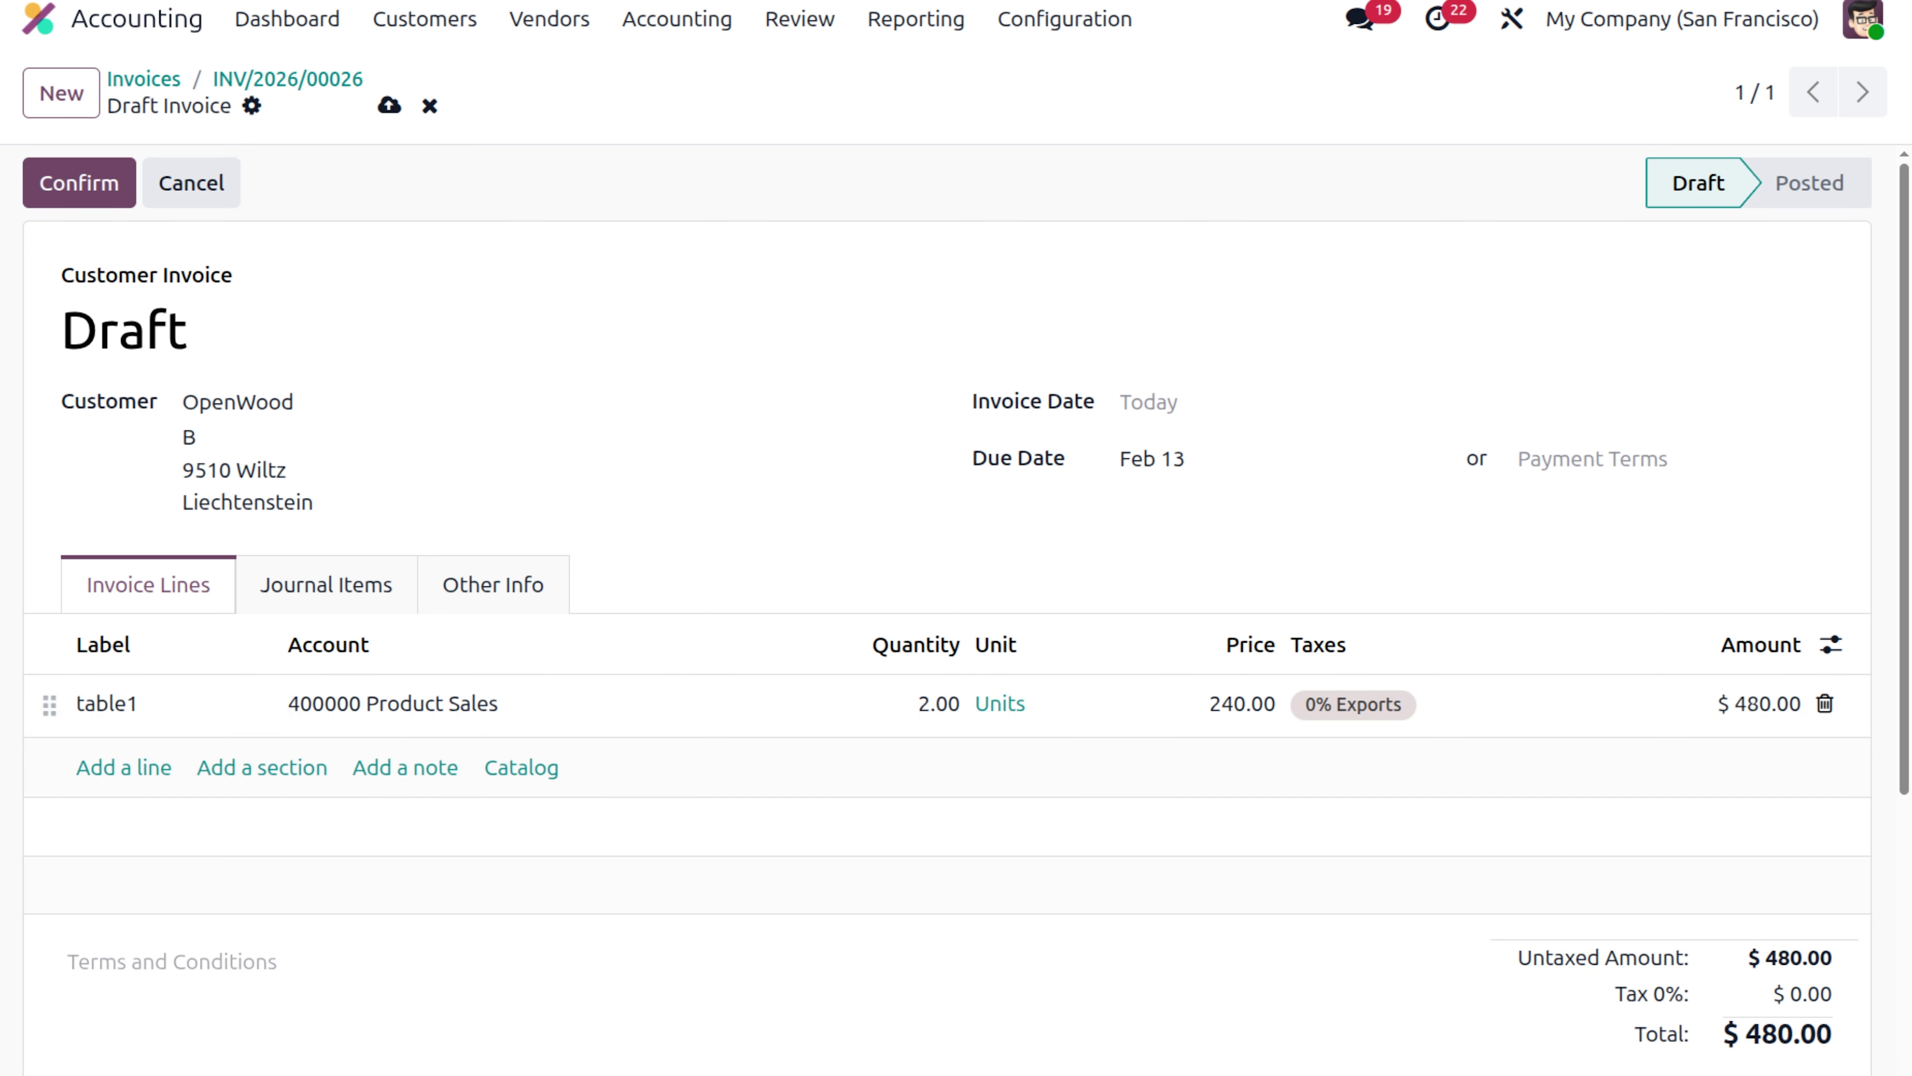
left_click(106, 183)
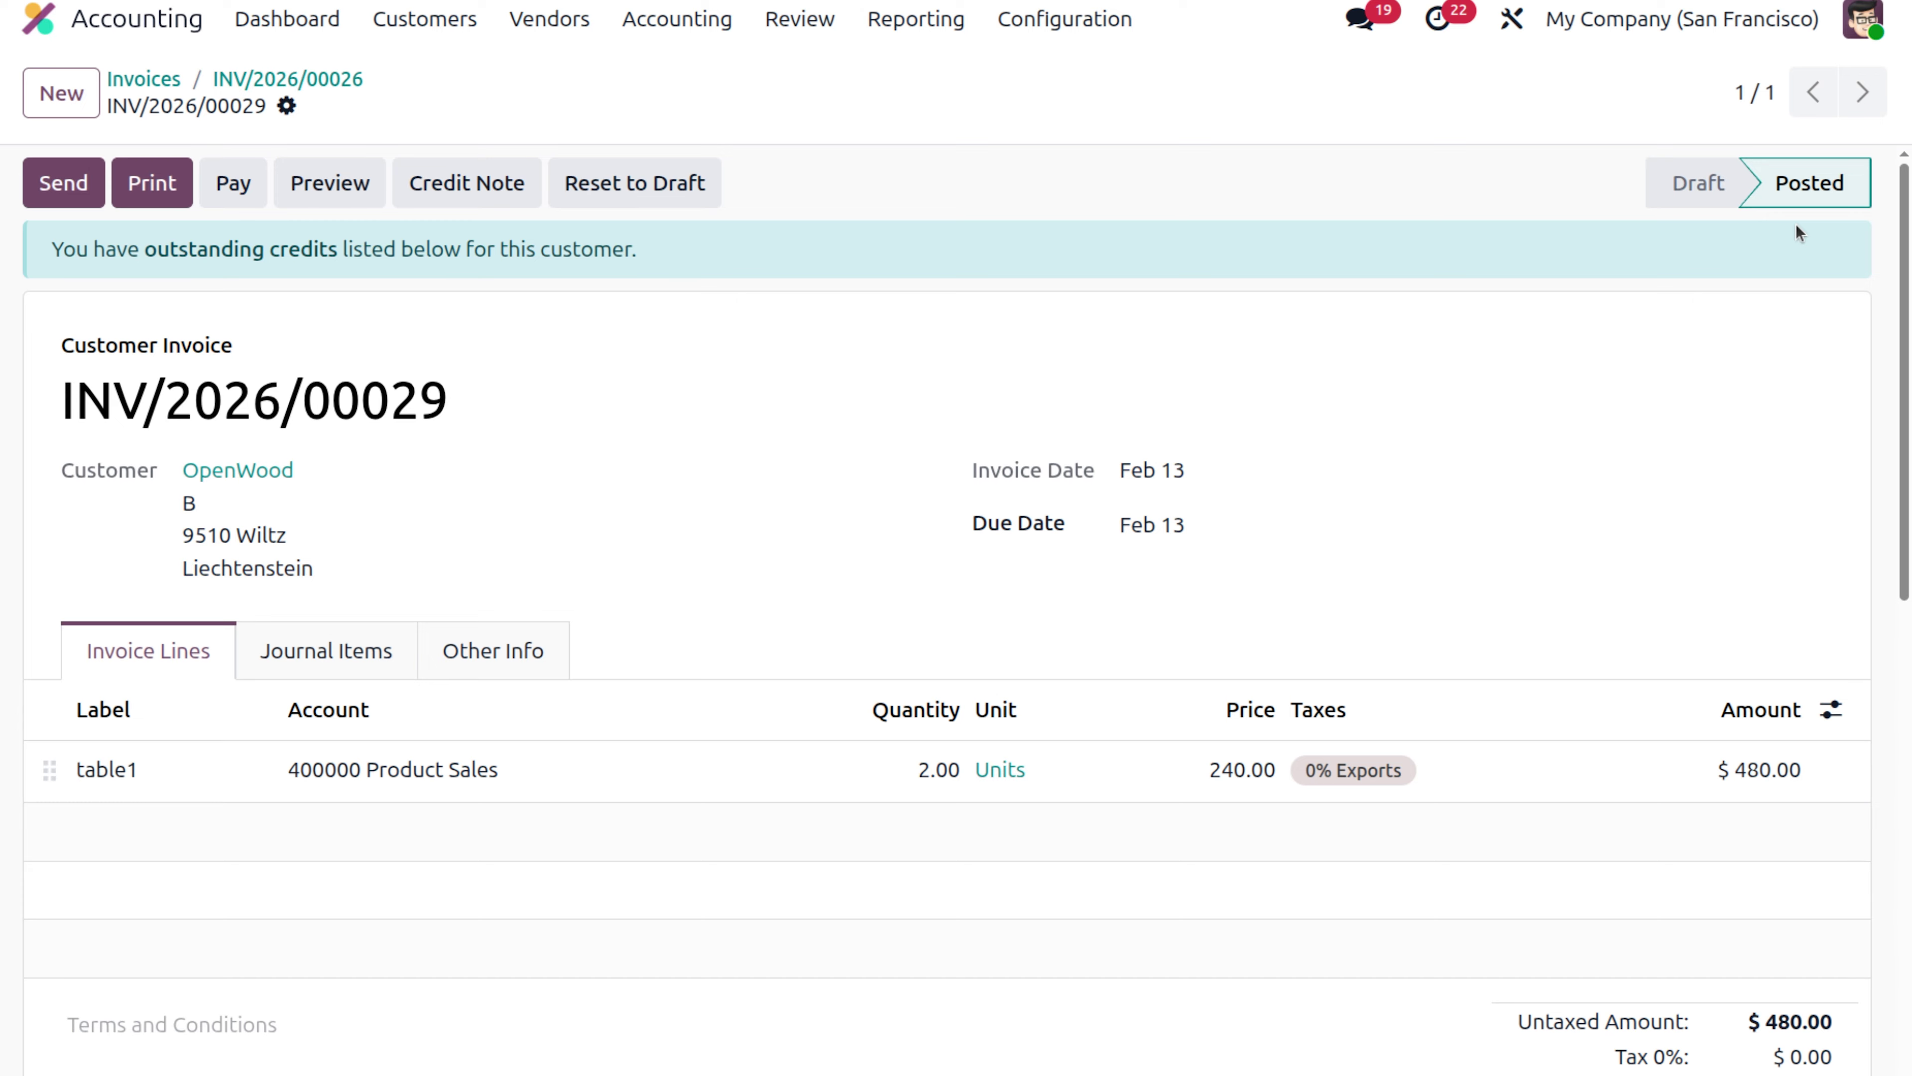
- Reverse the replacement invoice with the reason "damaged", confirm the resulting credit note and review its log
left_click(458, 183)
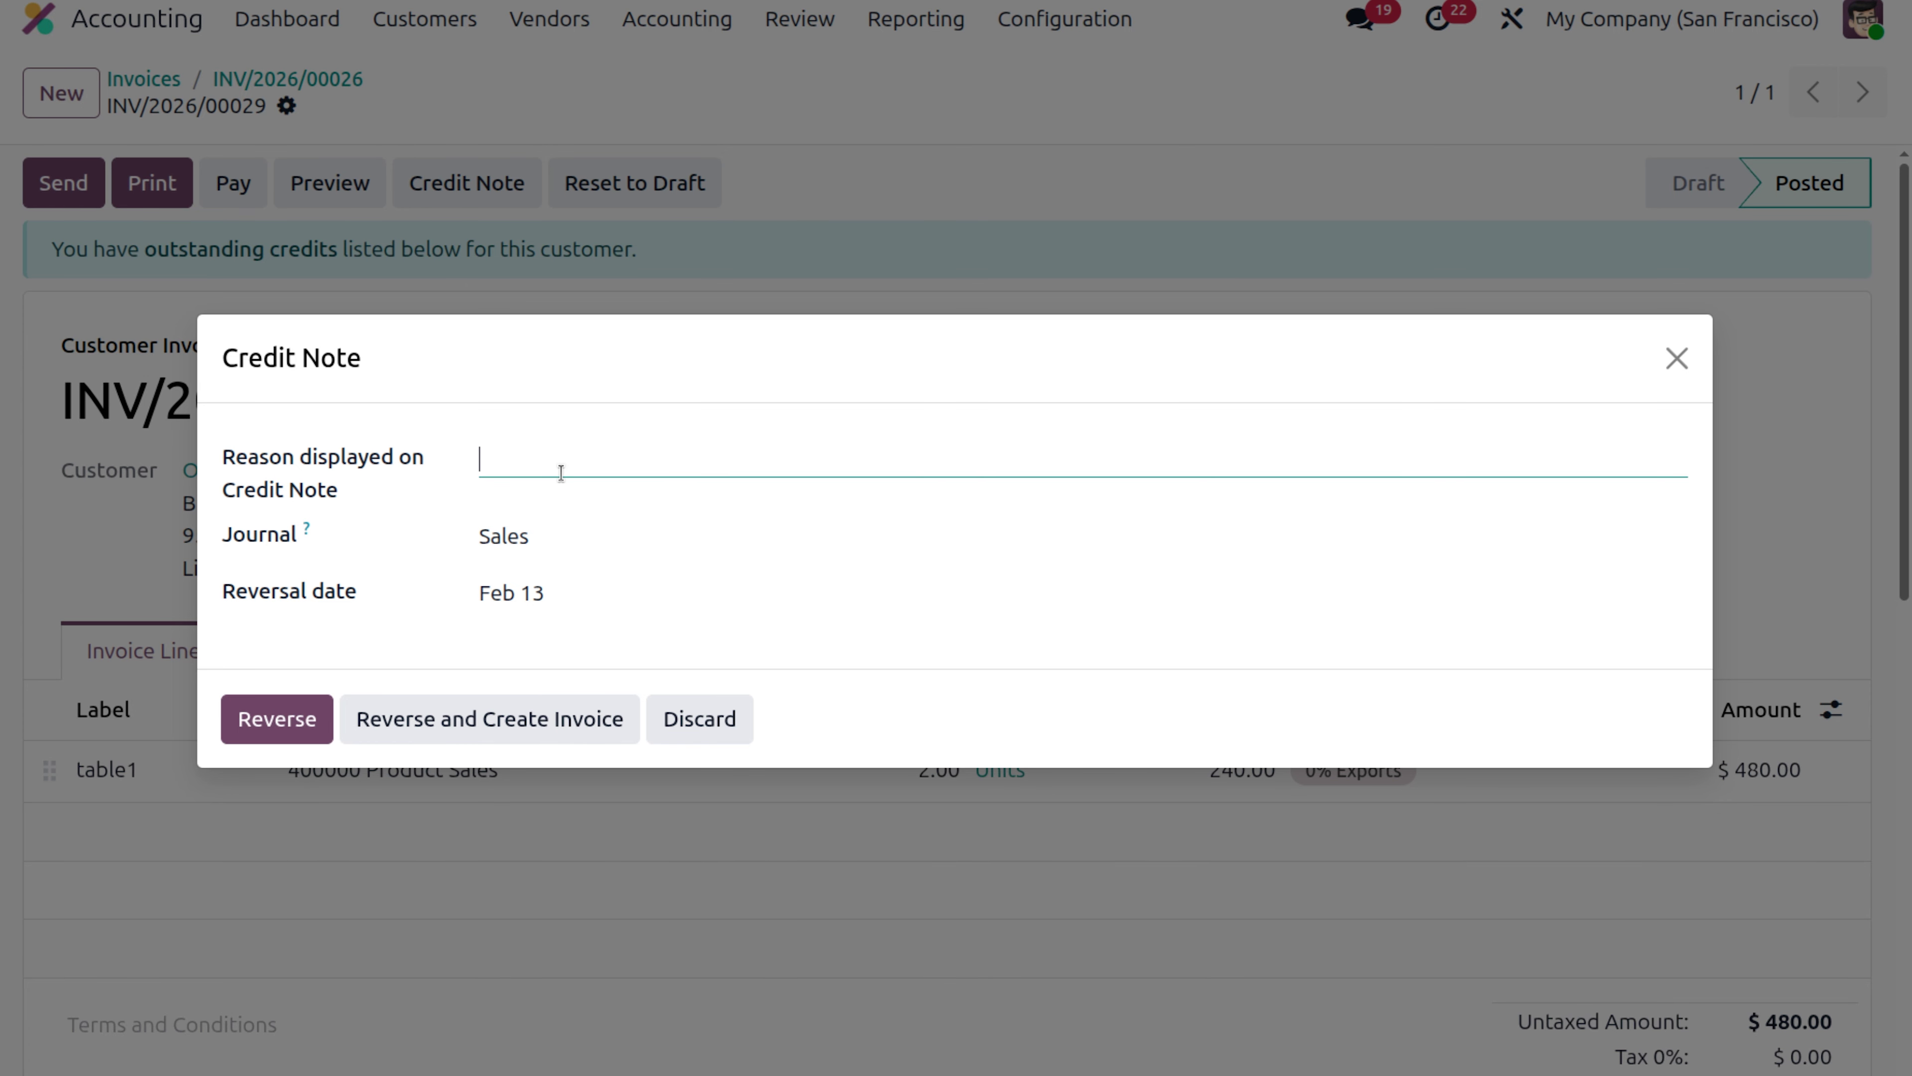
type("damaged")
left_click(297, 720)
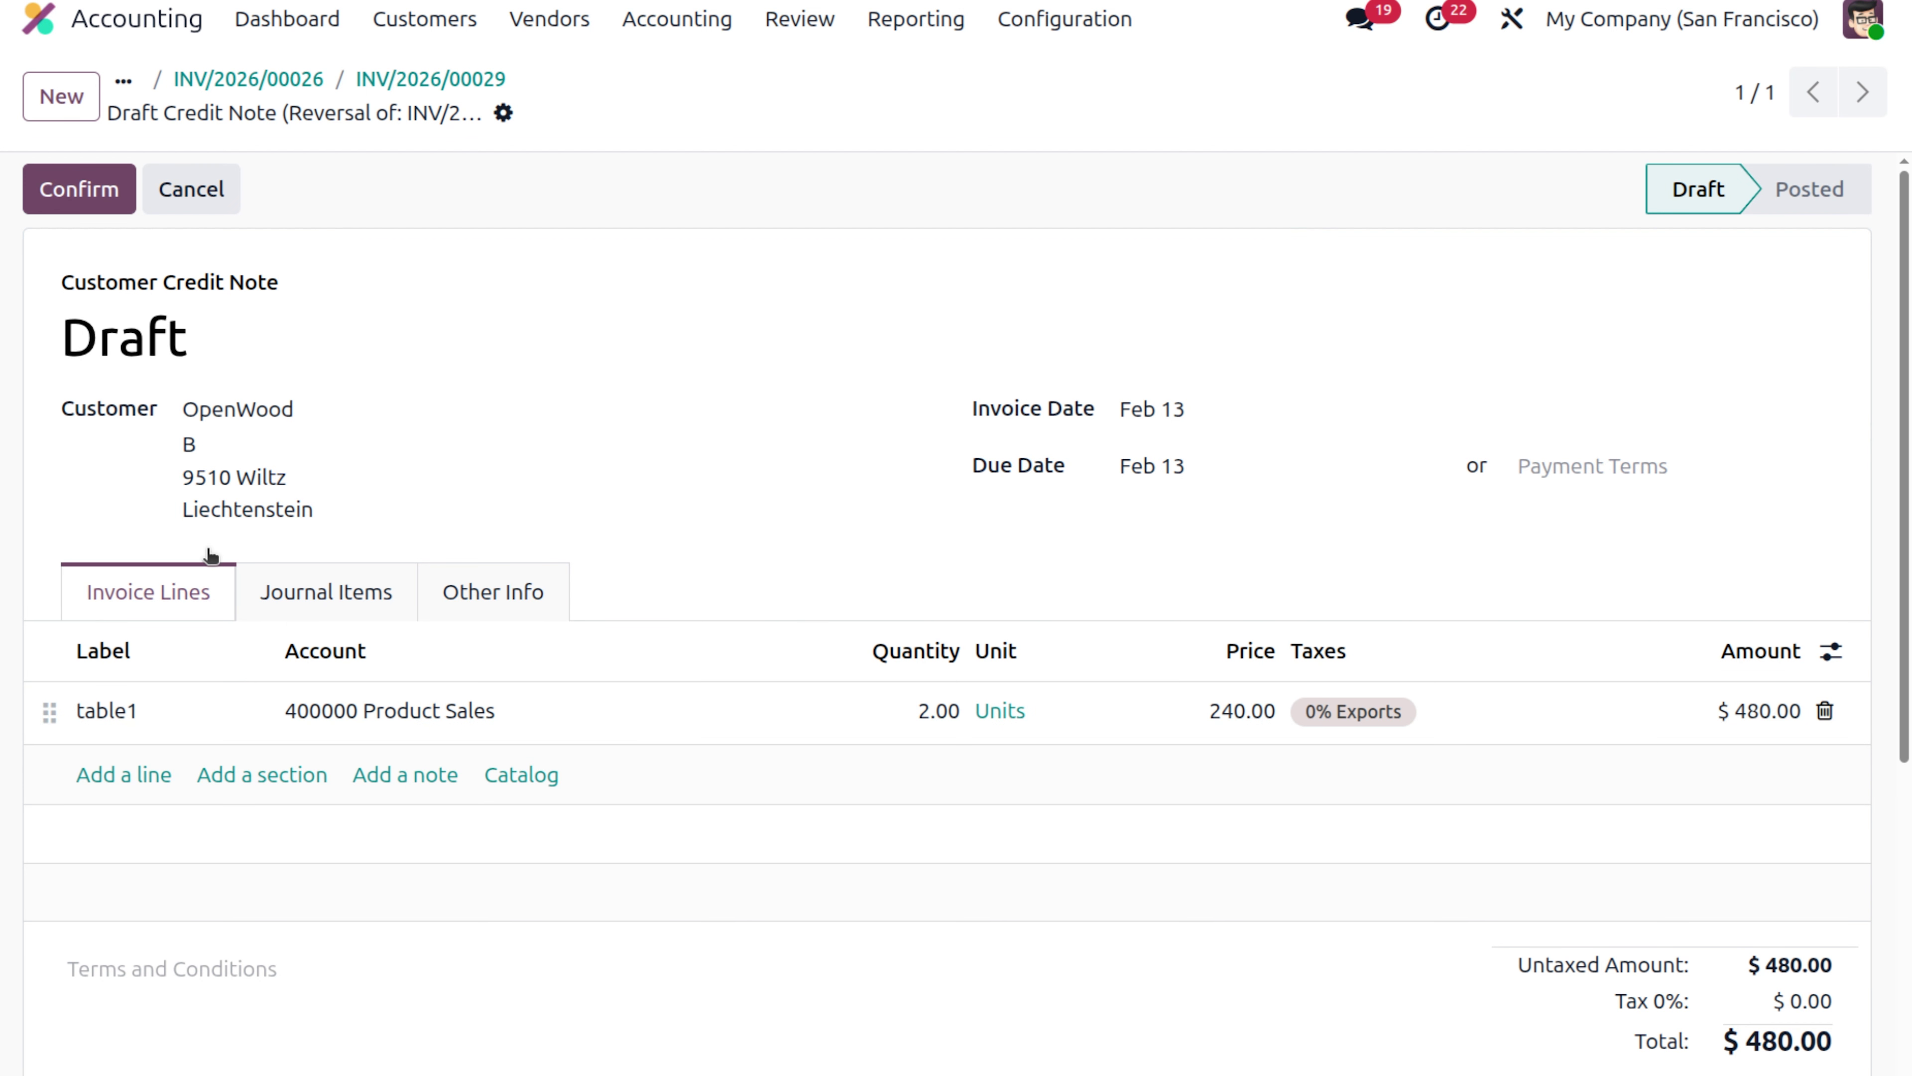
left_click(92, 191)
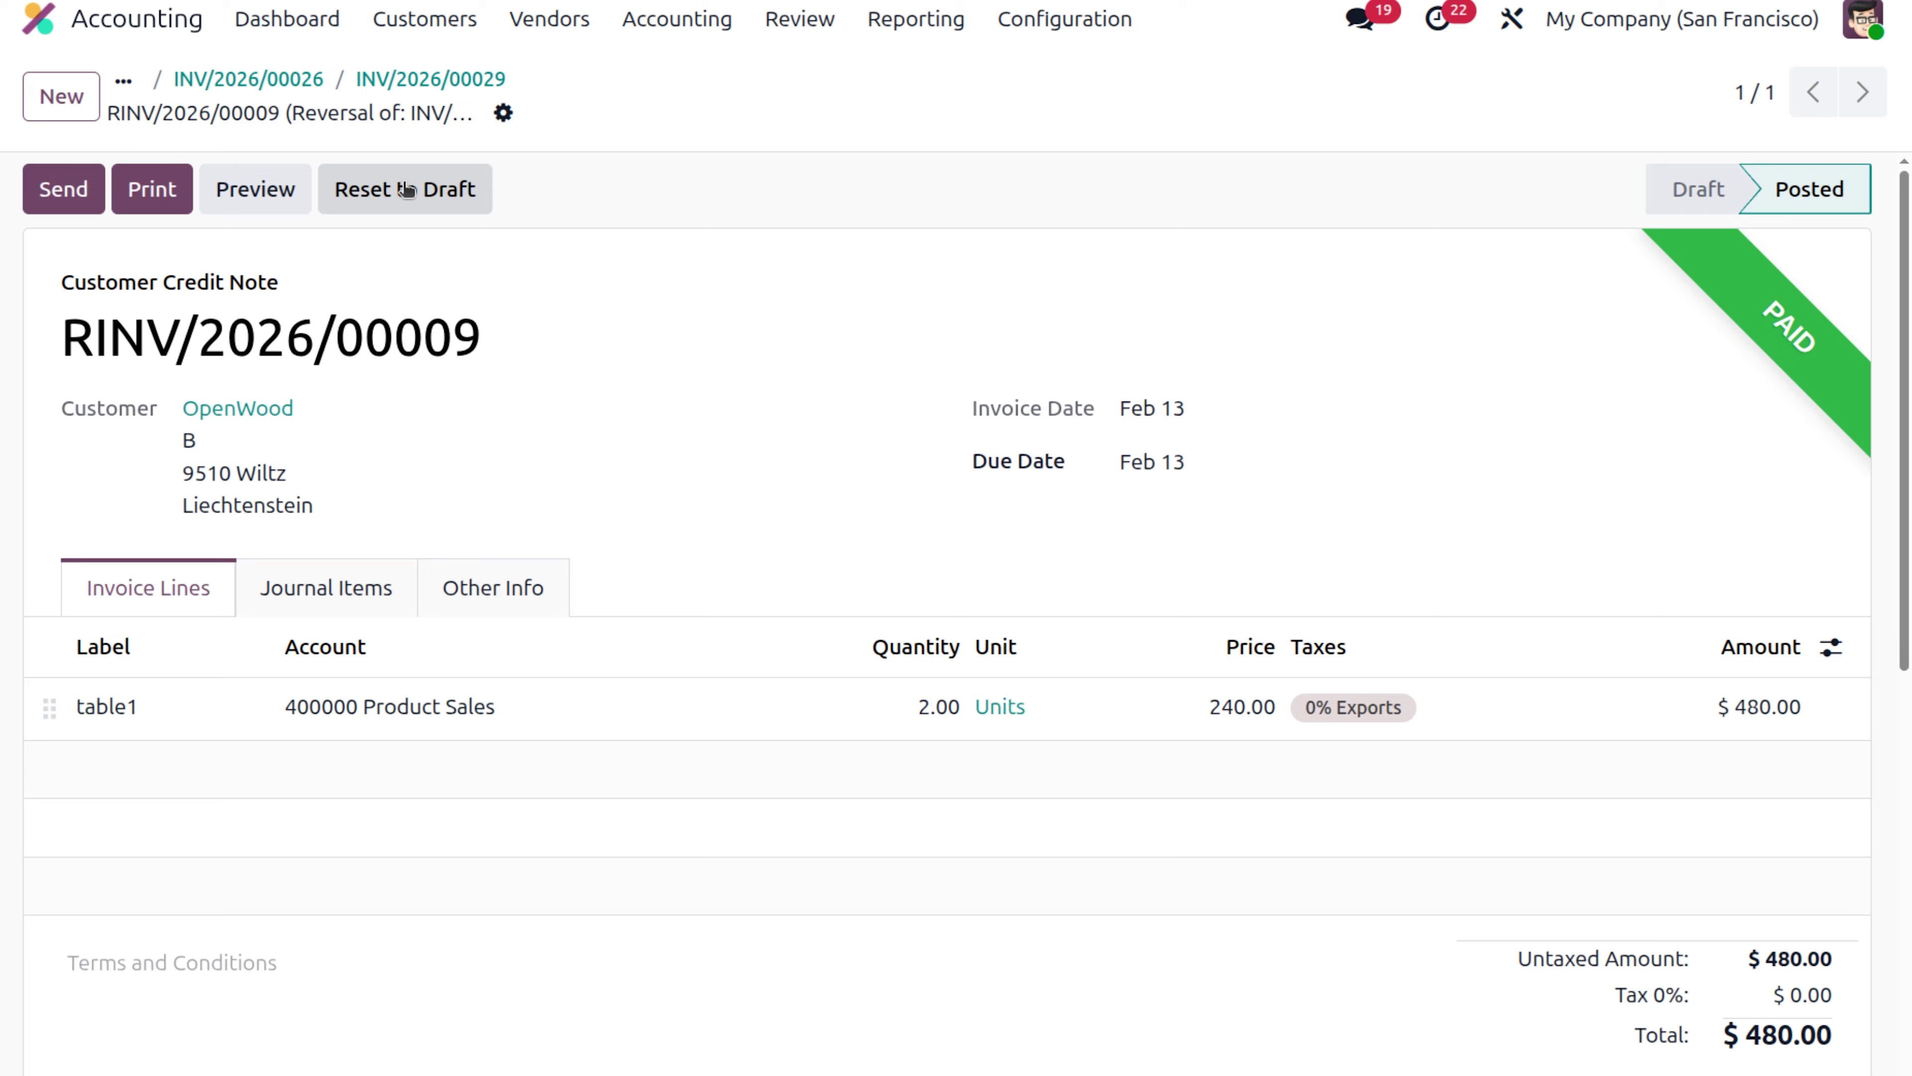
scroll(426, 394, "down", 5)
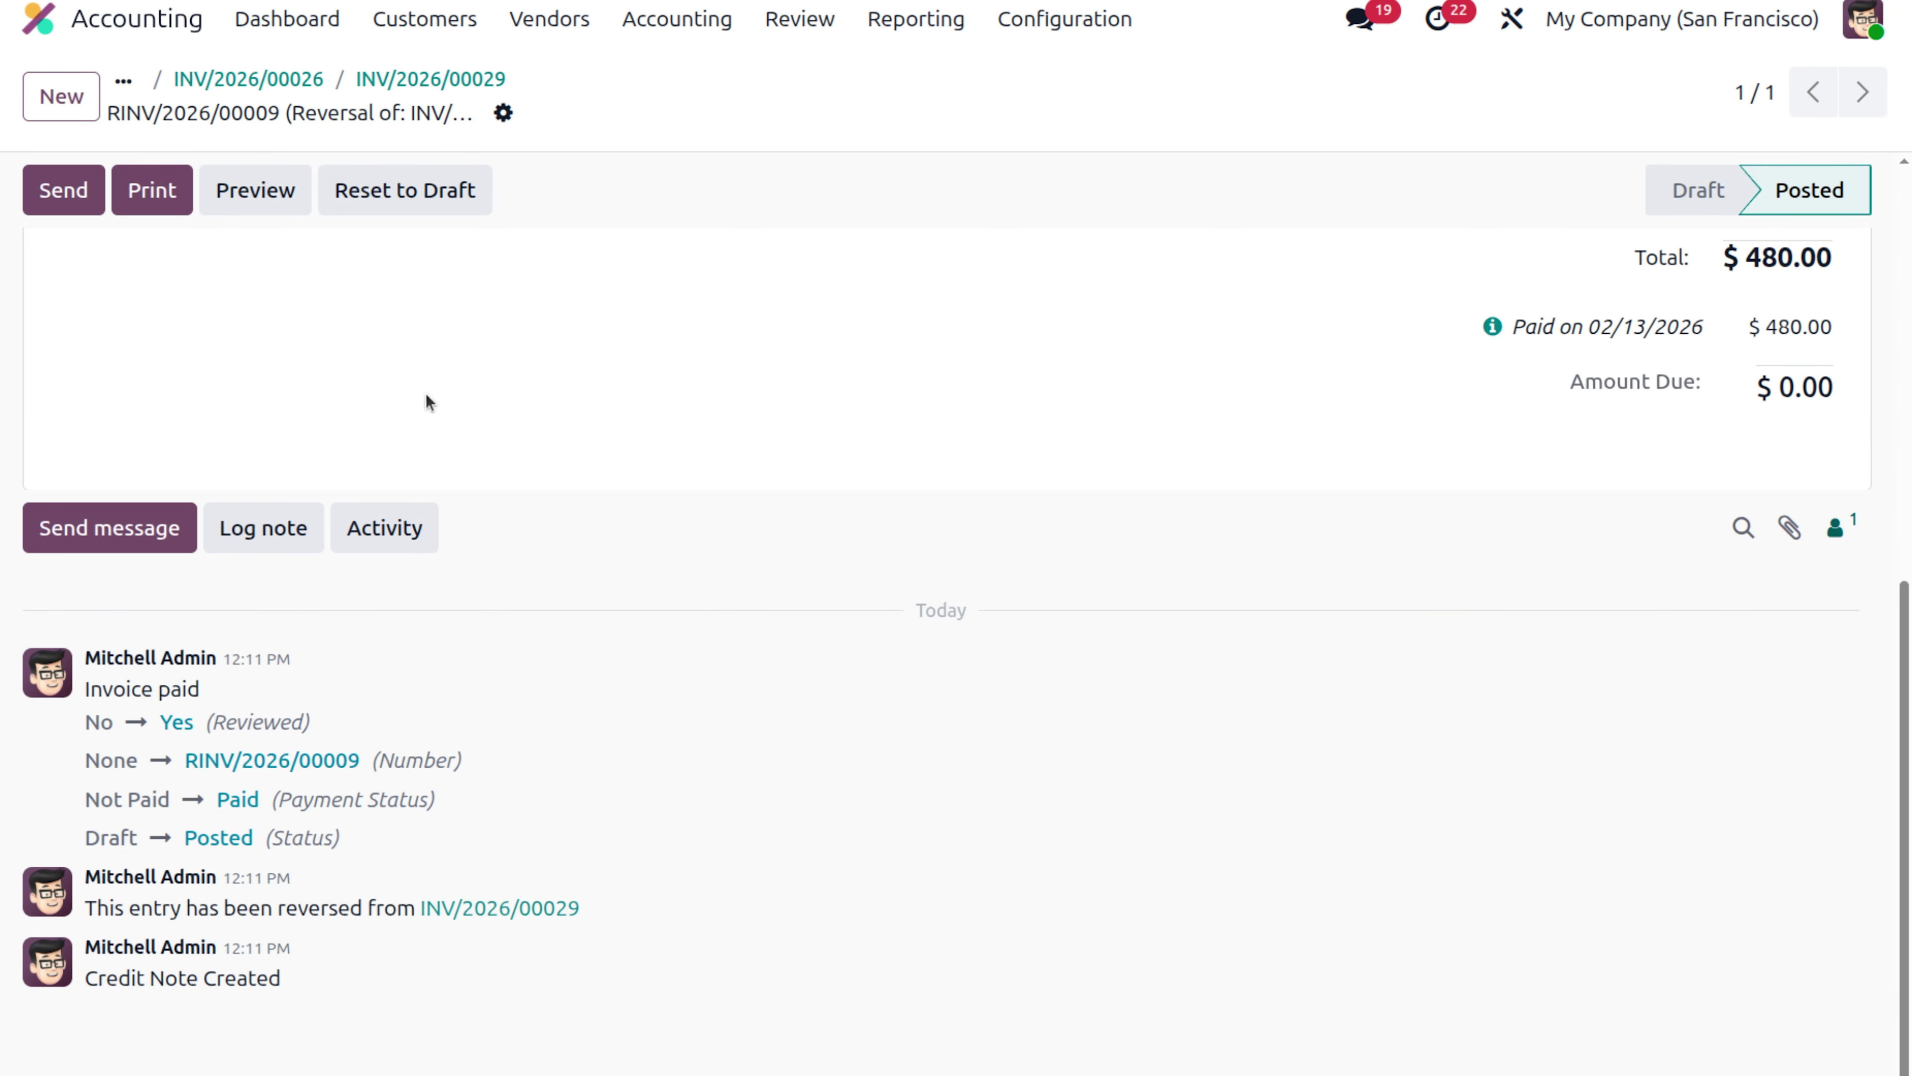
scroll(426, 401, "up", 5)
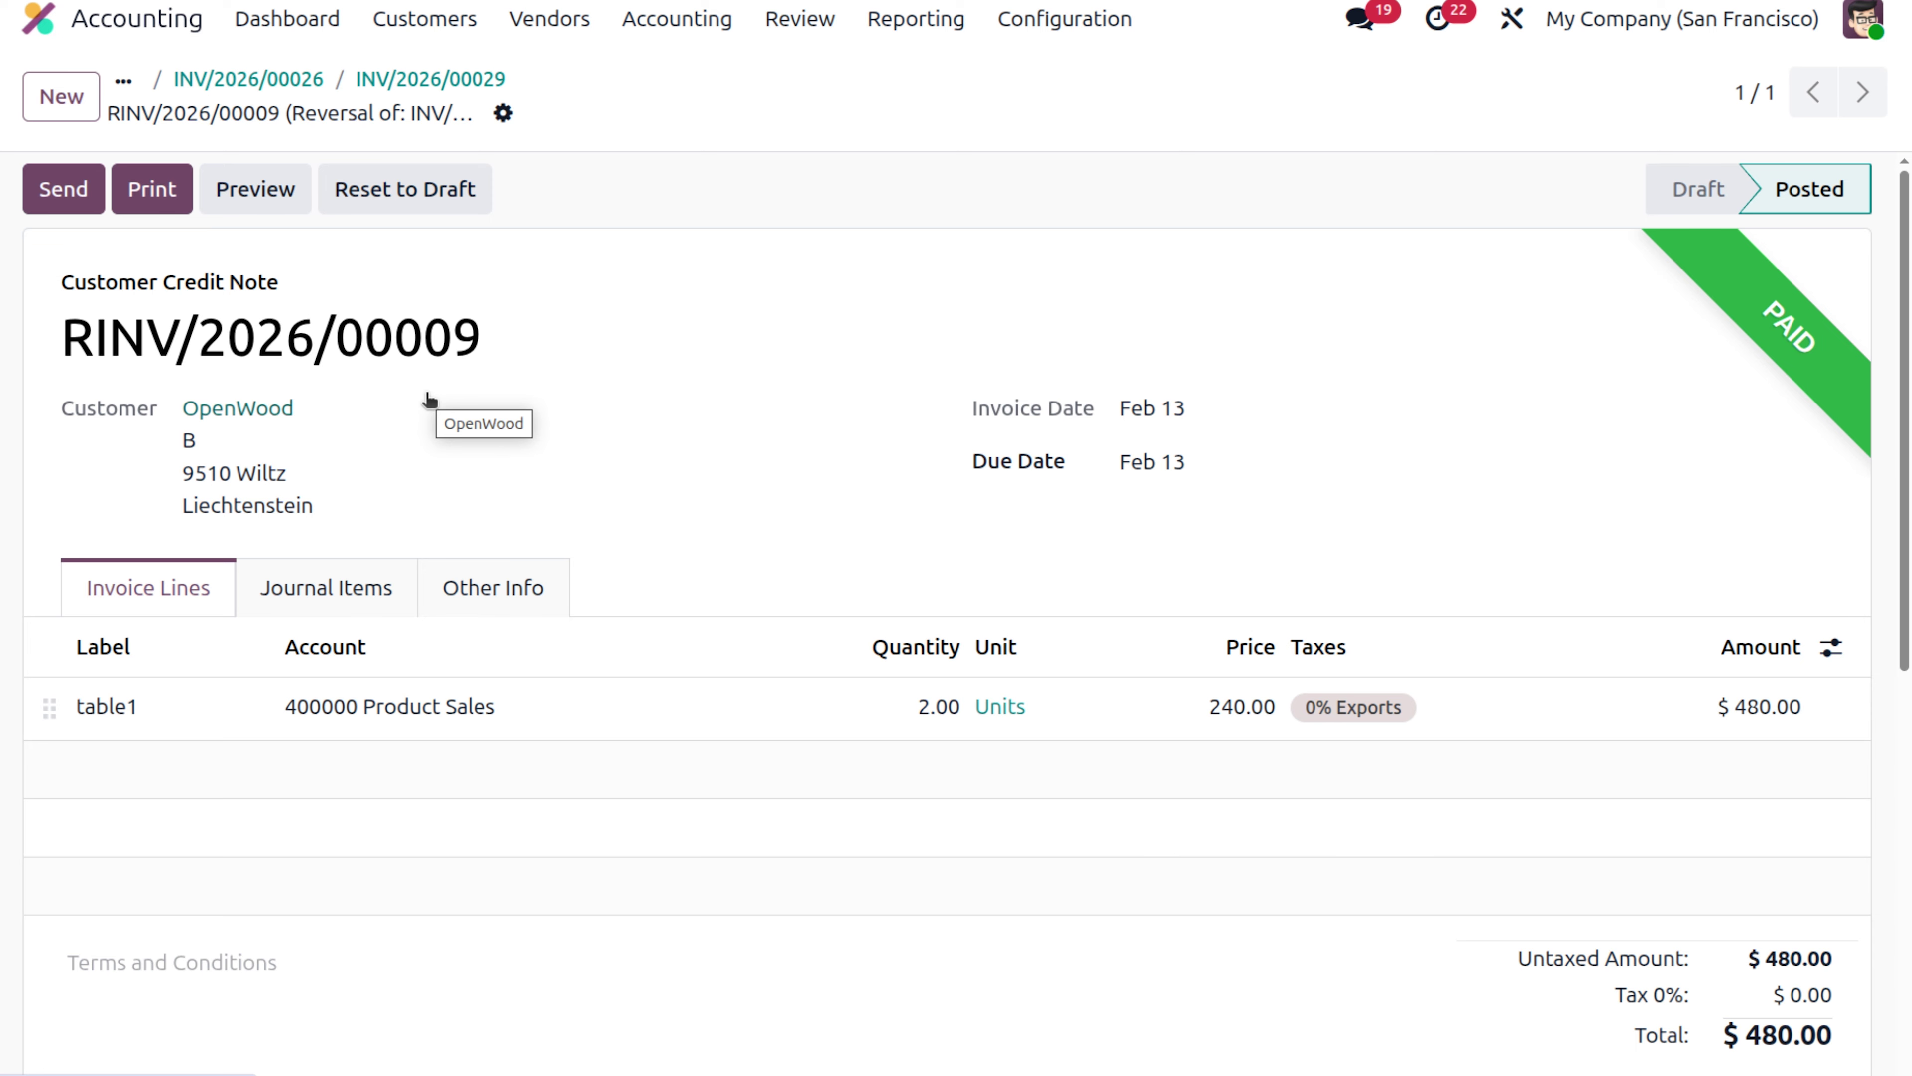